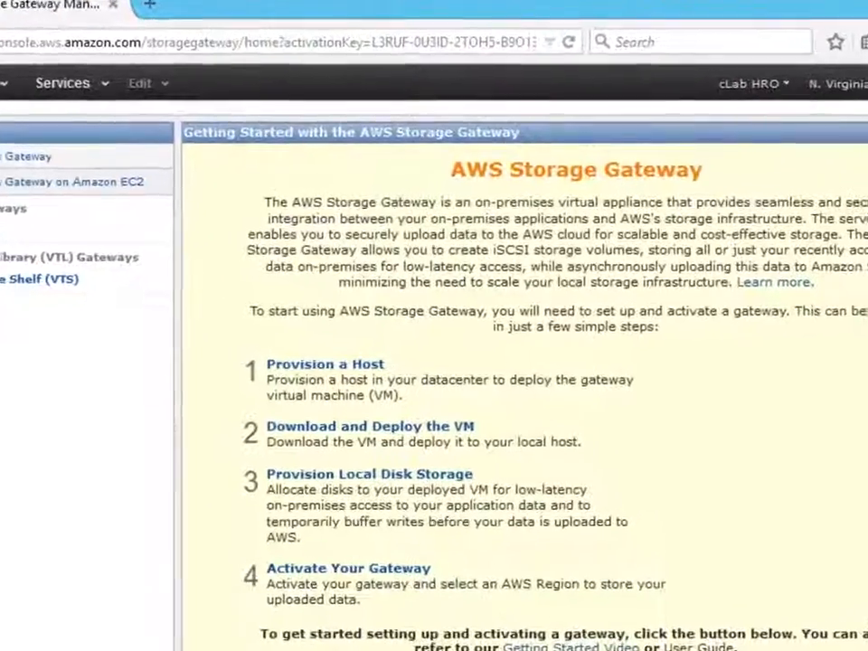
Start deploying a new gateway as a Gateway-Virtual Tape Library, running on VMware ESXi.
{"action": "left_click", "coordinate": [74, 193]}
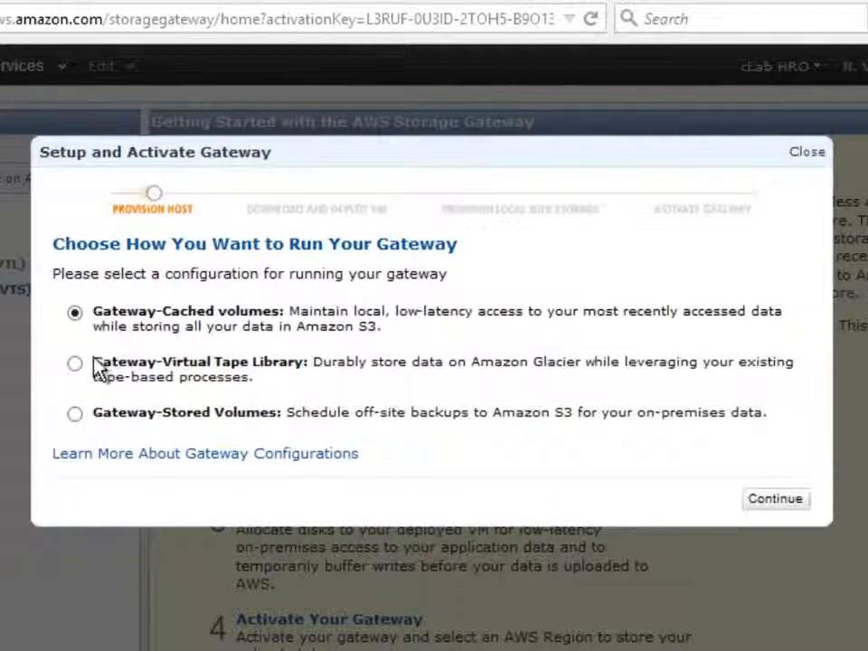
{"action": "left_click", "coordinate": [76, 364]}
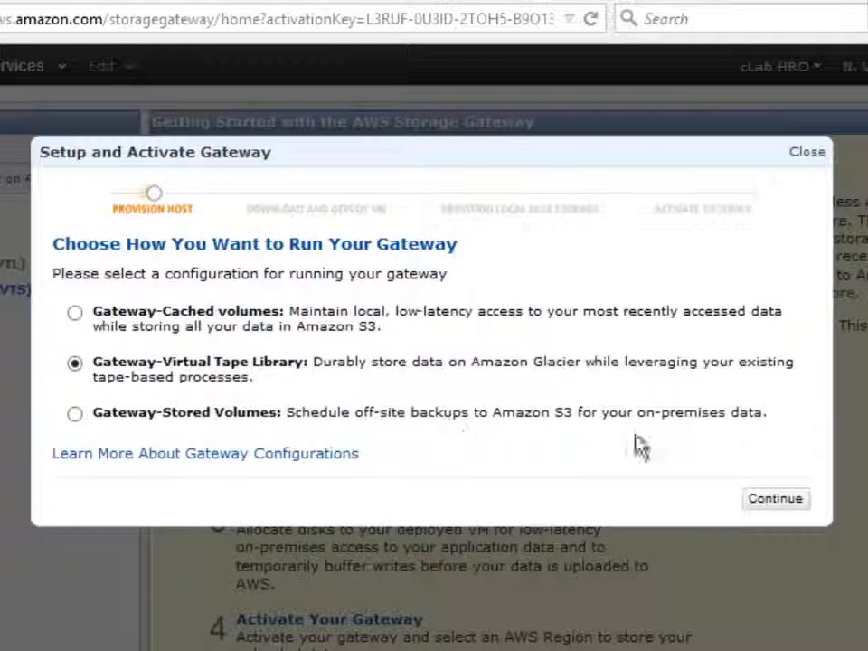
{"action": "left_click", "coordinate": [770, 501]}
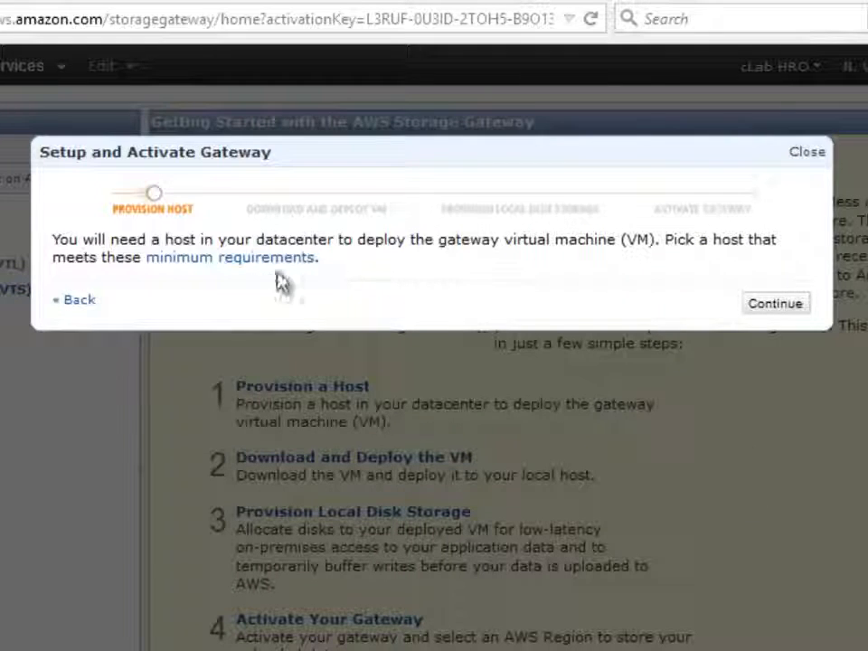
{"action": "left_click", "coordinate": [772, 305]}
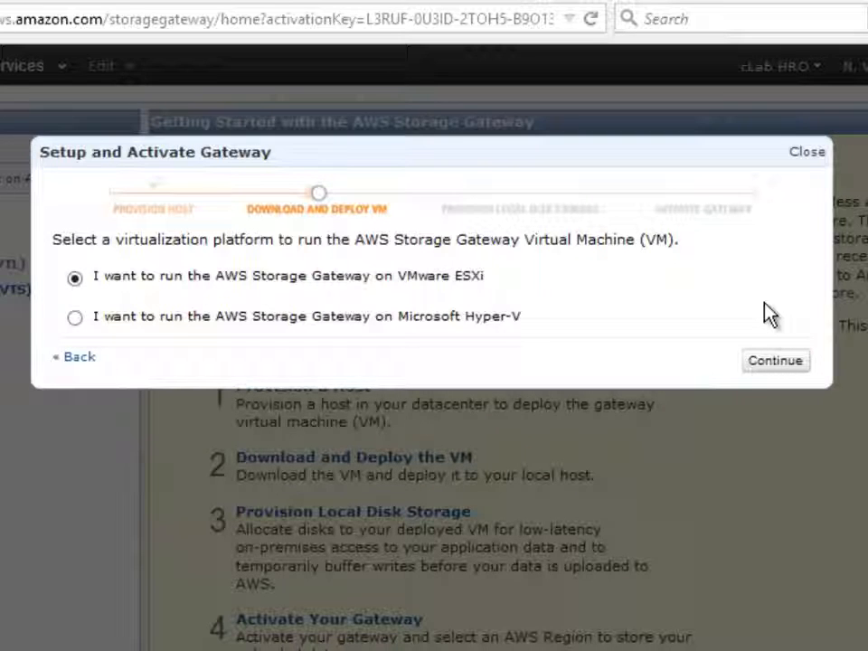
{"action": "left_click", "coordinate": [769, 366]}
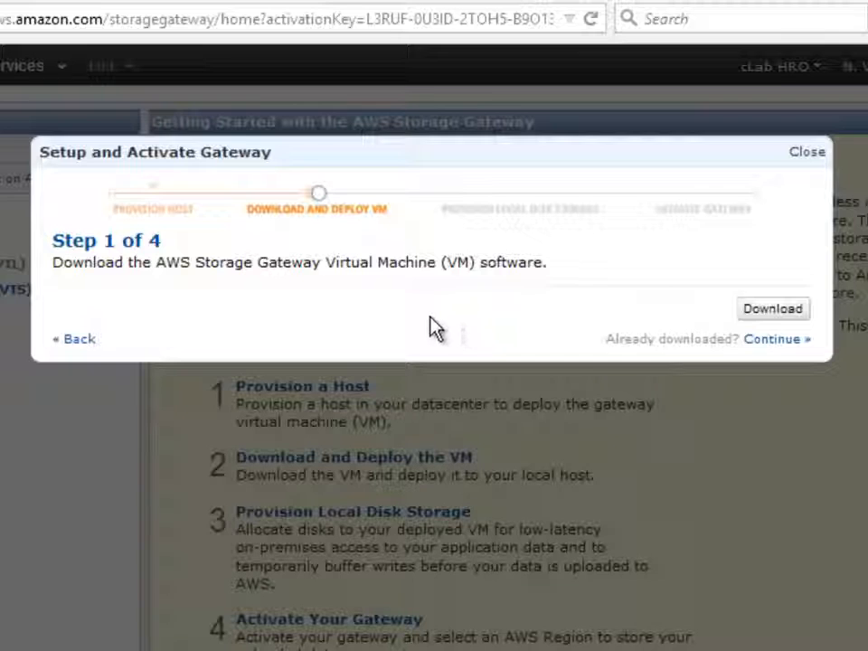
Advance the gateway setup past the VM download, deployment and local disk allocation instructions, leaving the cache calculator blank.
{"action": "left_click", "coordinate": [764, 340]}
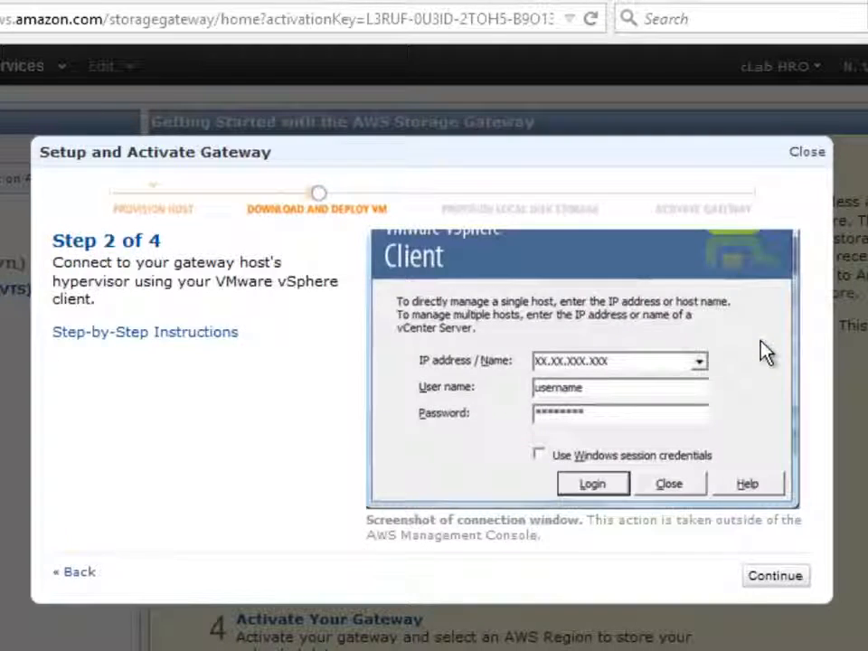
{"action": "left_click", "coordinate": [769, 577]}
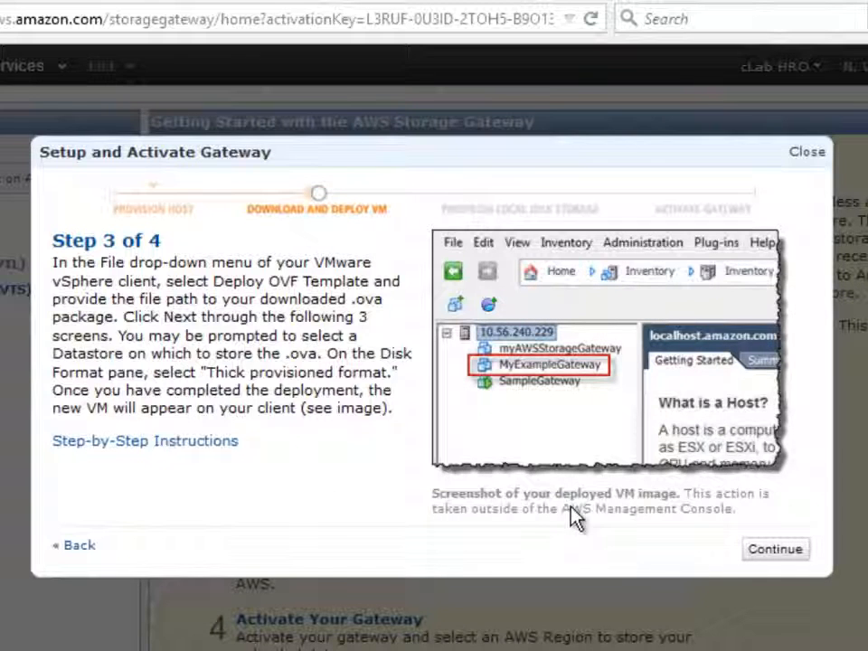
{"action": "left_click", "coordinate": [770, 552]}
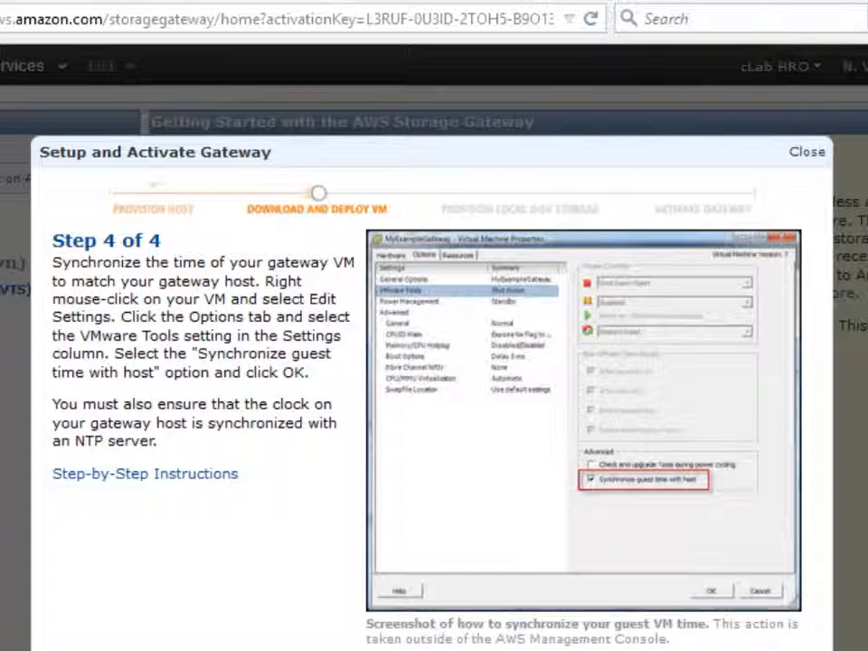
{"action": "key", "text": "Return"}
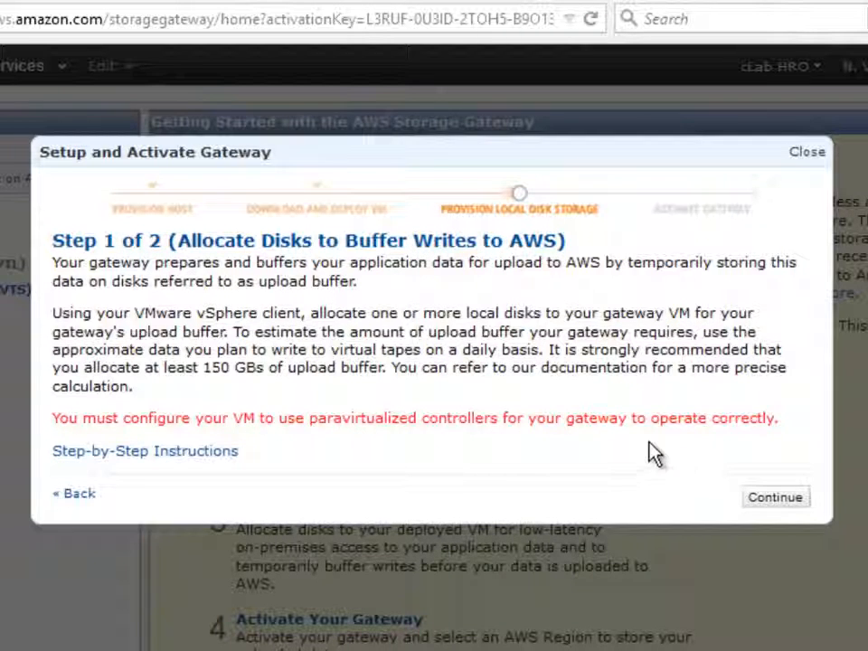
{"action": "left_click", "coordinate": [765, 499]}
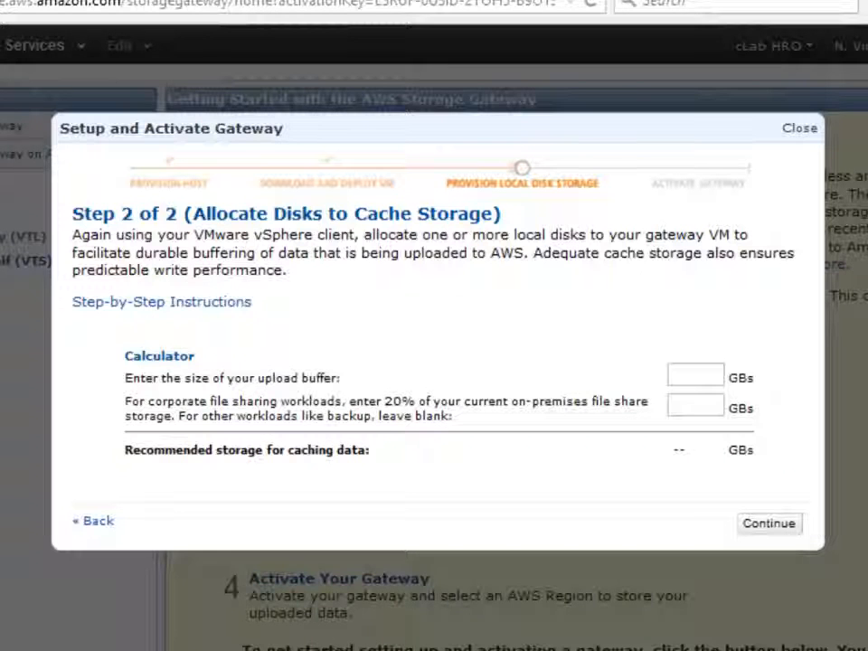
{"action": "left_click", "coordinate": [770, 528]}
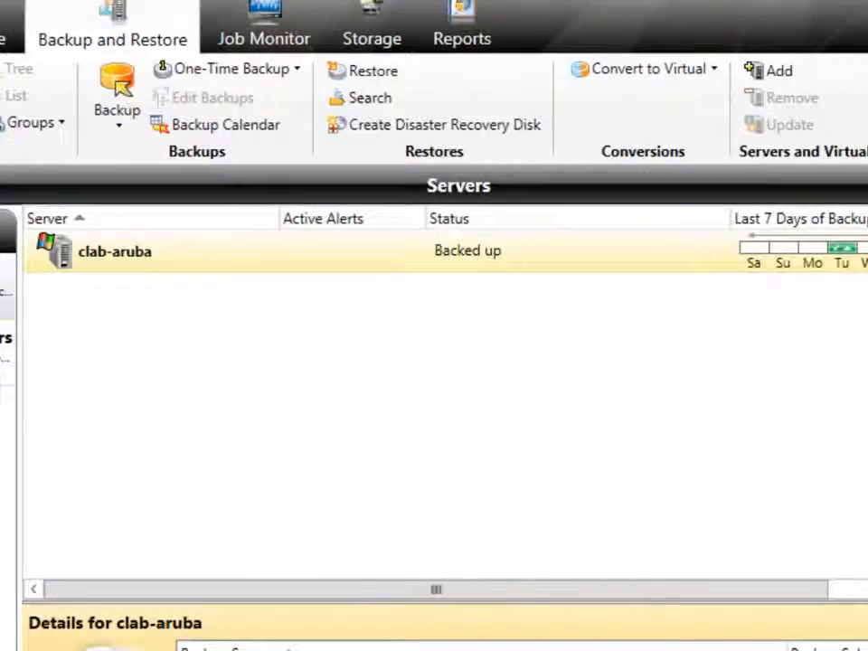
Switch to the AWS Storage Gateway window in Firefox, enter the gateway VM's IP address and proceed to activation.
{"action": "left_click", "coordinate": [382, 634]}
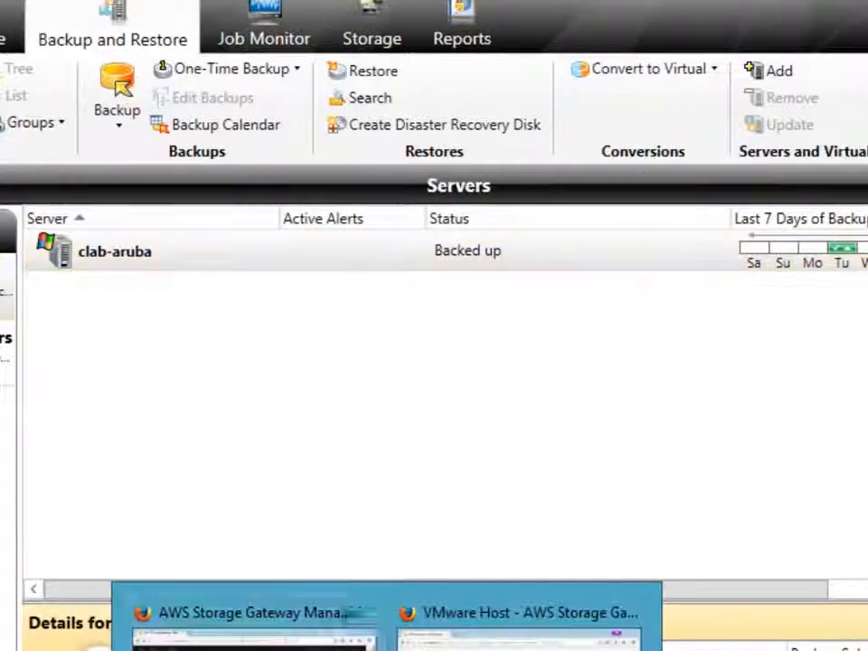
{"action": "left_click", "coordinate": [258, 633]}
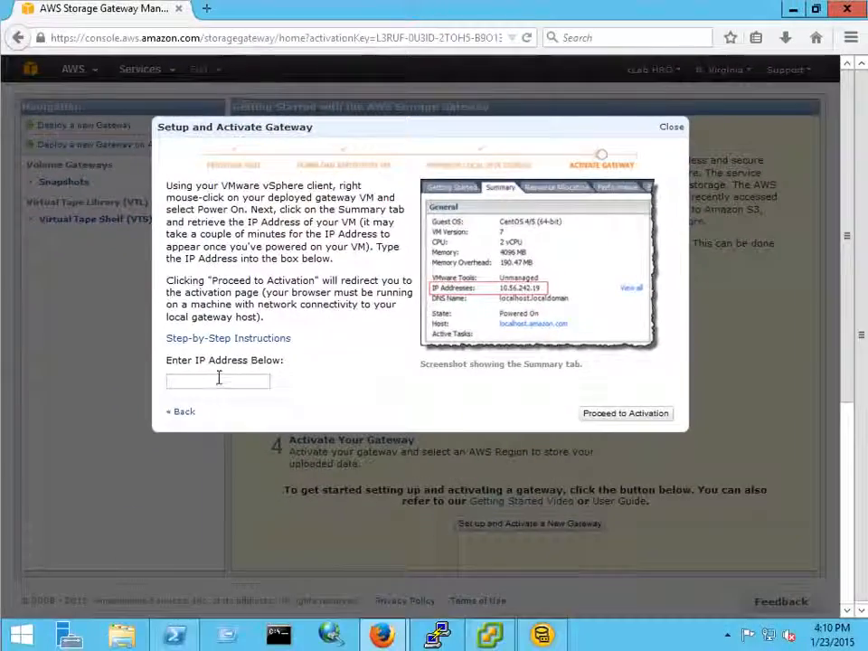
{"action": "left_click", "coordinate": [219, 379]}
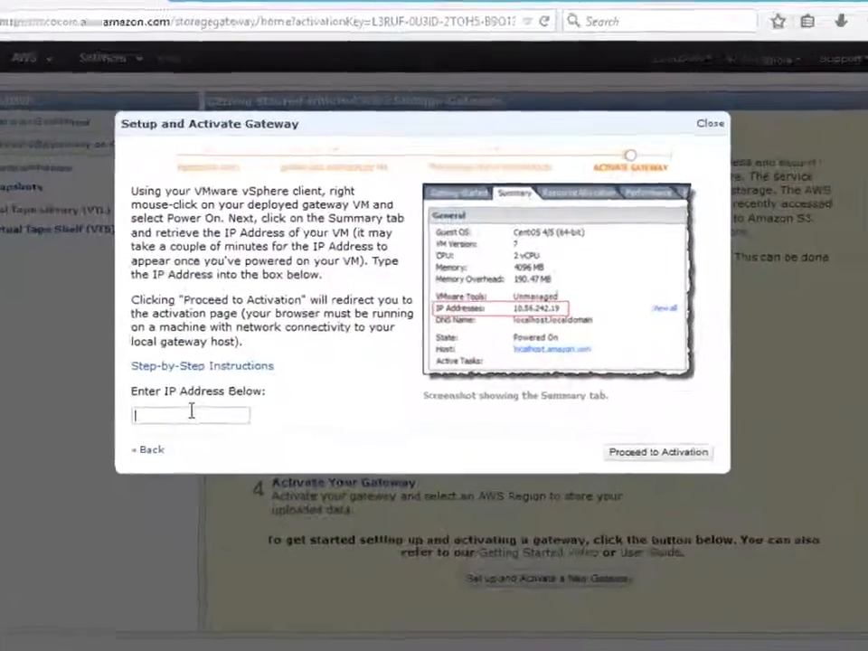
{"action": "type", "text": "10.168.1"}
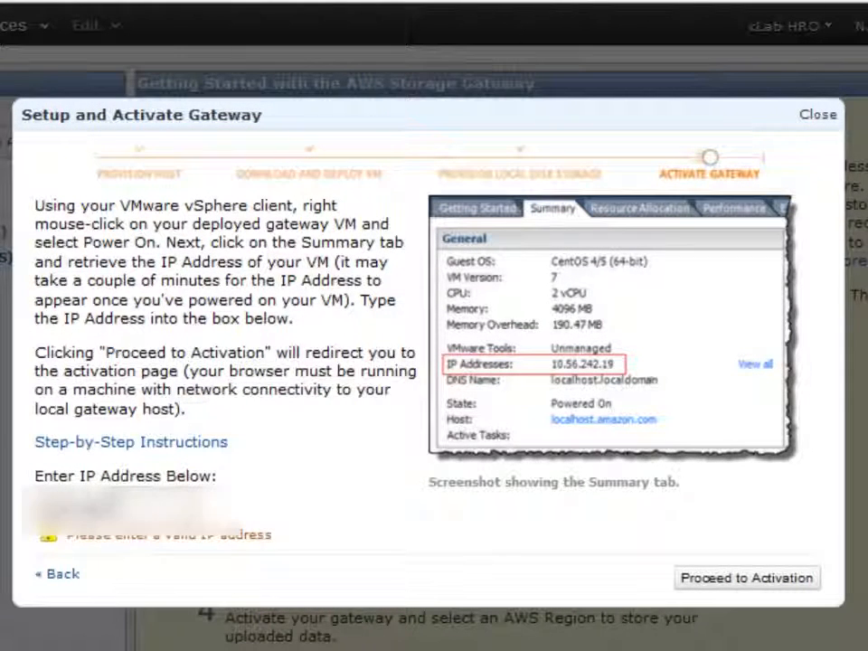
{"action": "type", "text": "100"}
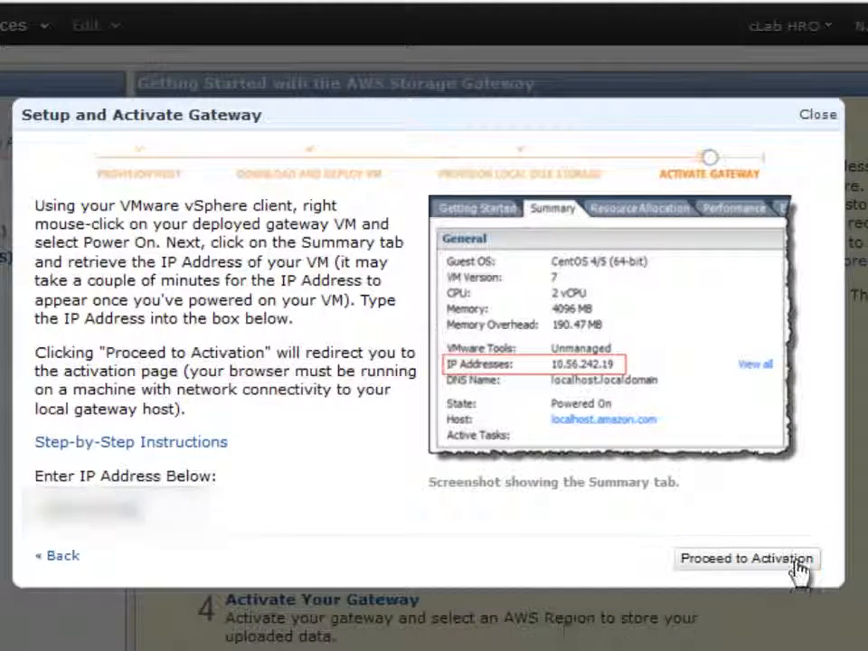
{"action": "left_click", "coordinate": [757, 558]}
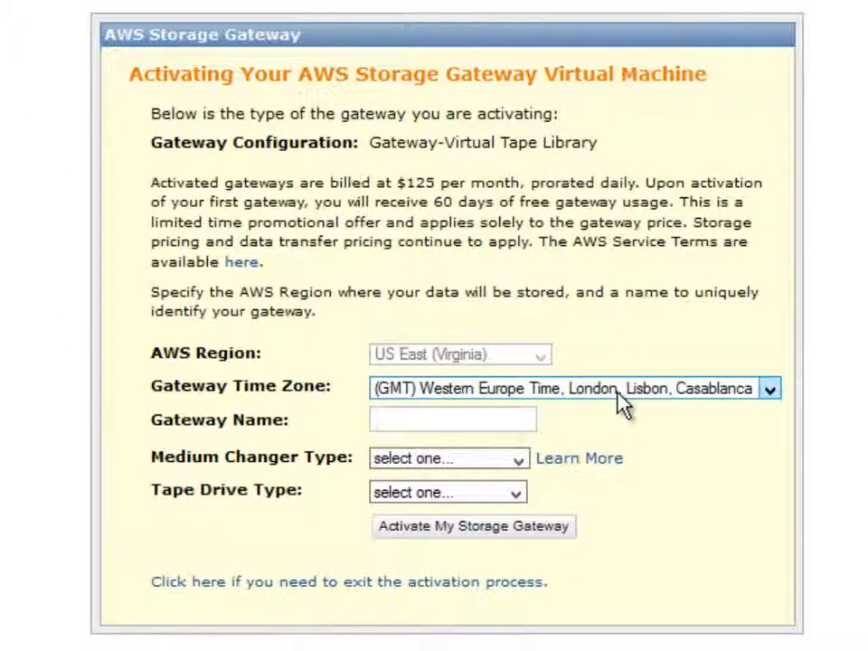
Set the gateway time zone to (GMT -5:00) Eastern Time (US & Canada), Bogota, Lima and name the gateway VTL-BE-DEMO.
{"action": "left_click", "coordinate": [622, 402]}
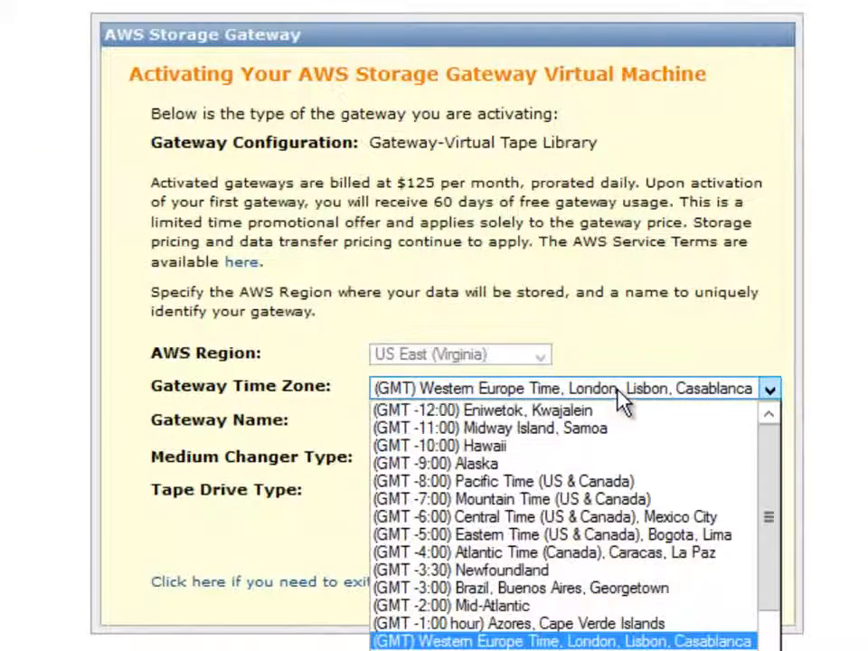
{"action": "left_click", "coordinate": [515, 534]}
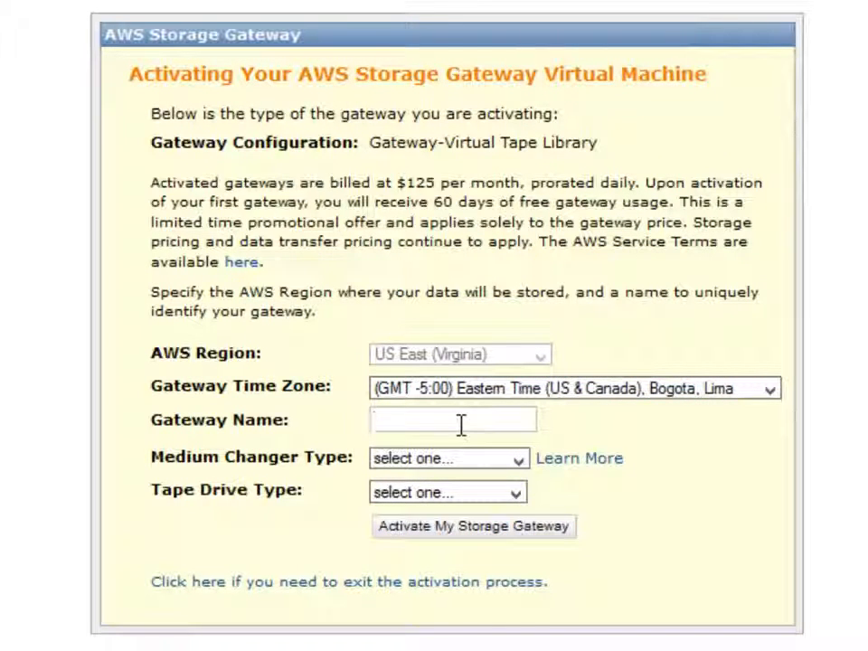
{"action": "type", "text": "VTL_"}
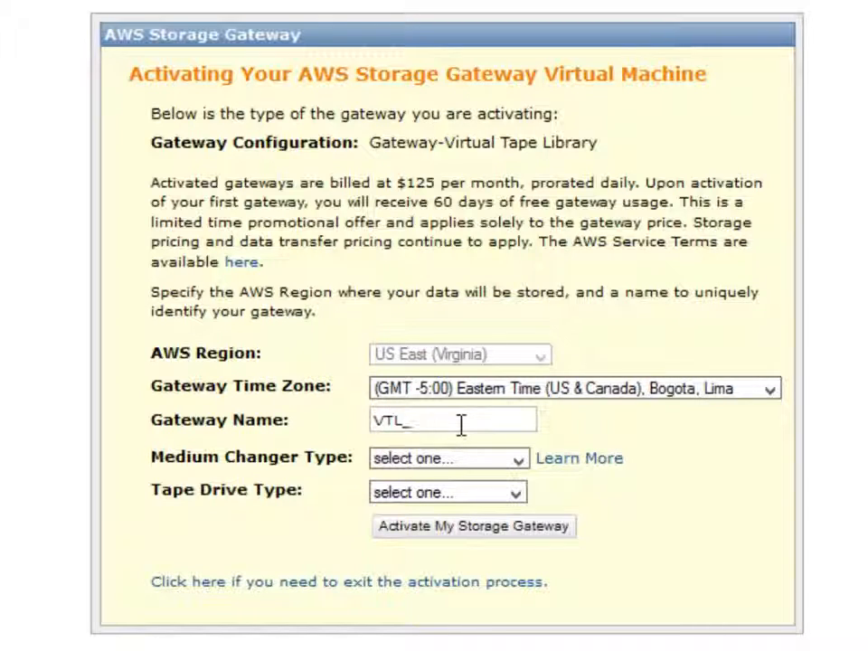
{"action": "key", "text": "BackSpace"}
{"action": "type", "text": "-BE-DEMO"}
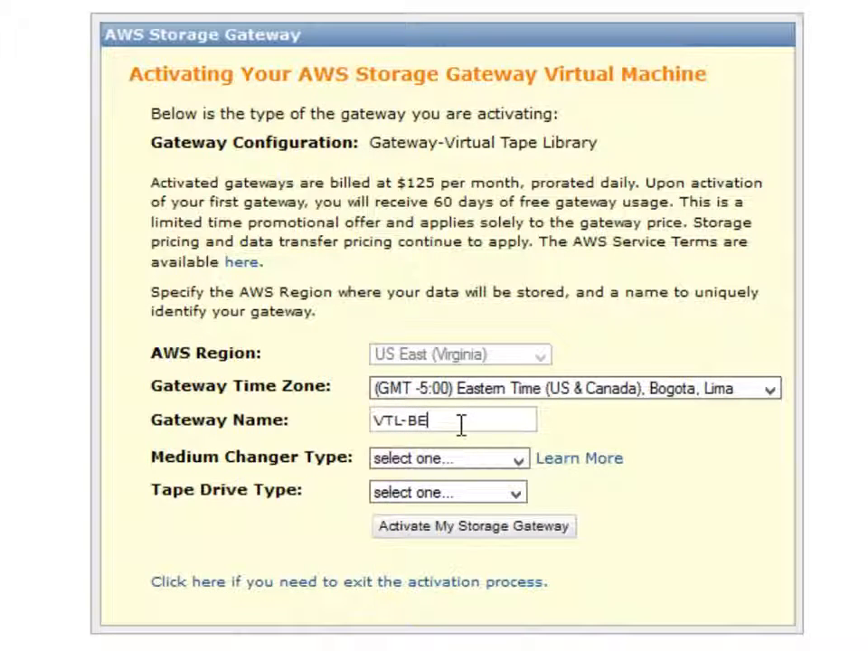
{"action": "key", "text": "Tab"}
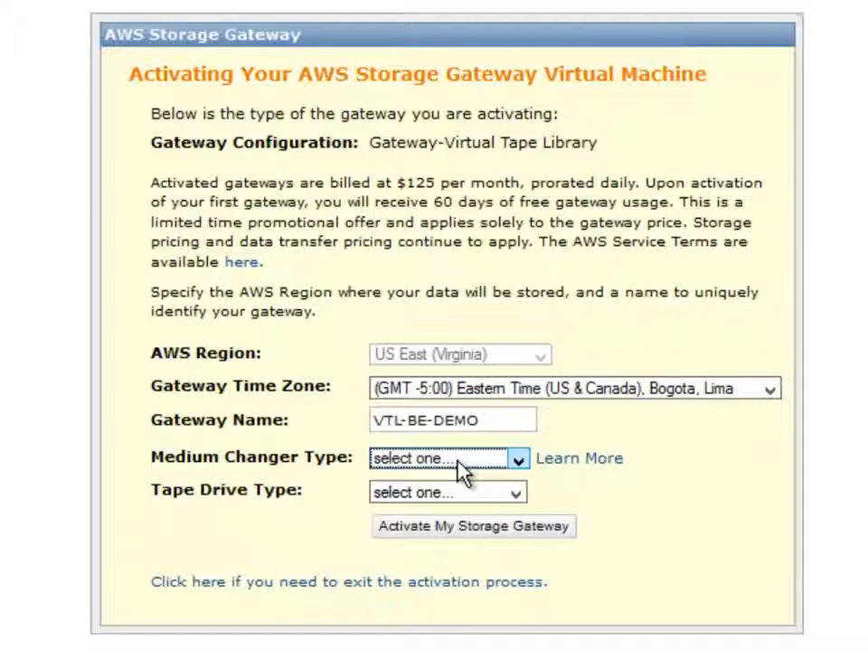
Choose the AWS-Gateway-VTL medium changer and the IBM-ULT3580-TD5 tape drive, and activate the storage gateway.
{"action": "left_click", "coordinate": [459, 463]}
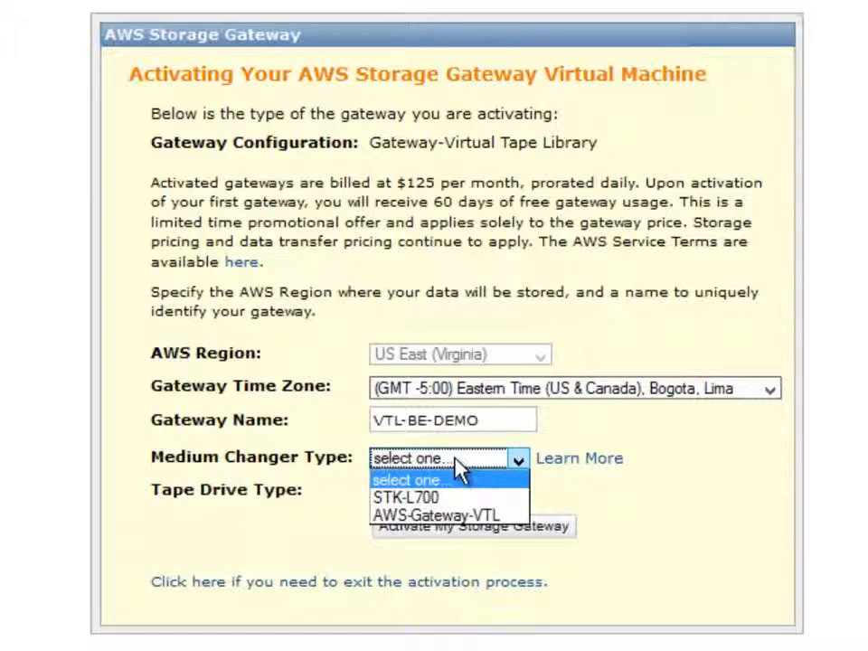
{"action": "left_click", "coordinate": [454, 517]}
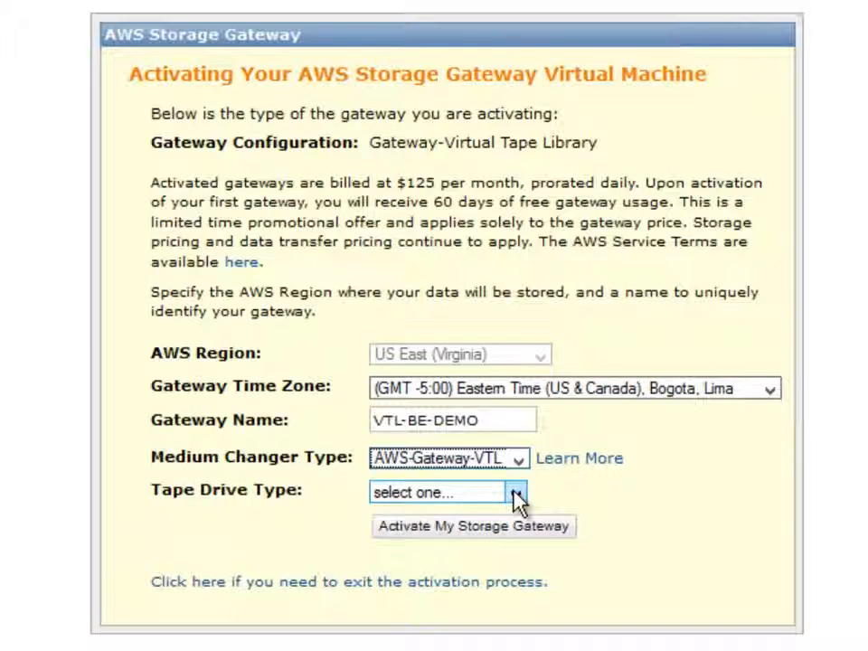
{"action": "left_click", "coordinate": [515, 494]}
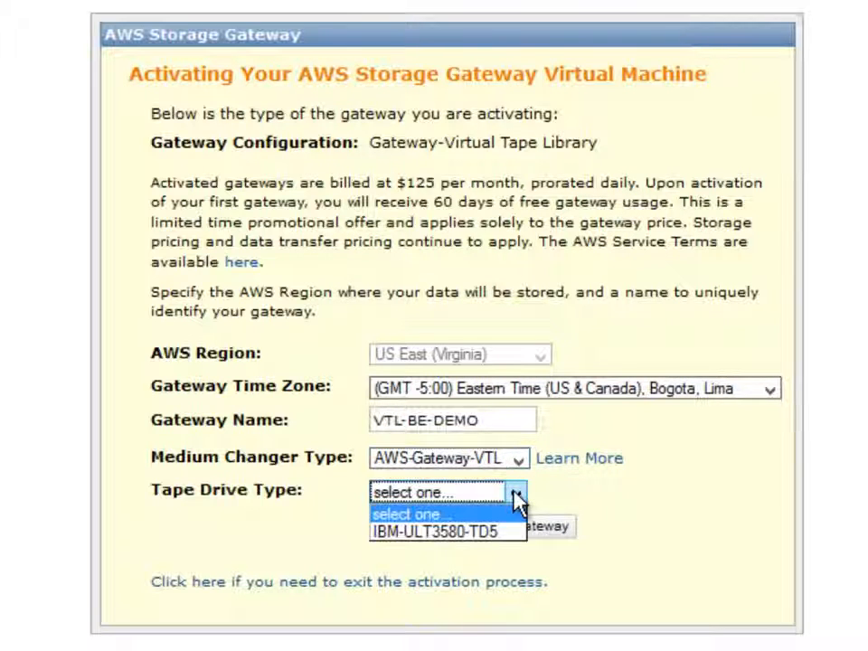
{"action": "left_click", "coordinate": [476, 537]}
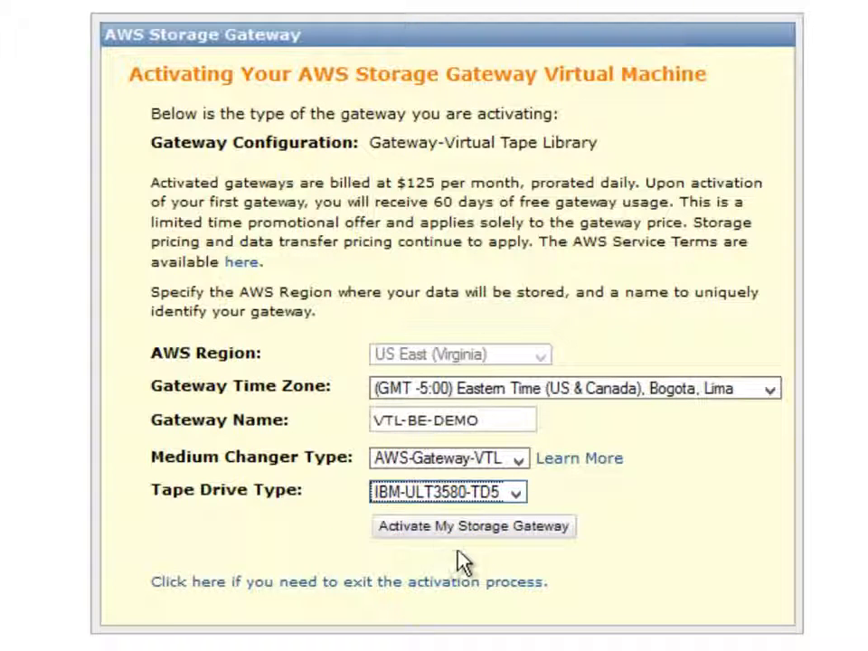
{"action": "left_click", "coordinate": [464, 540]}
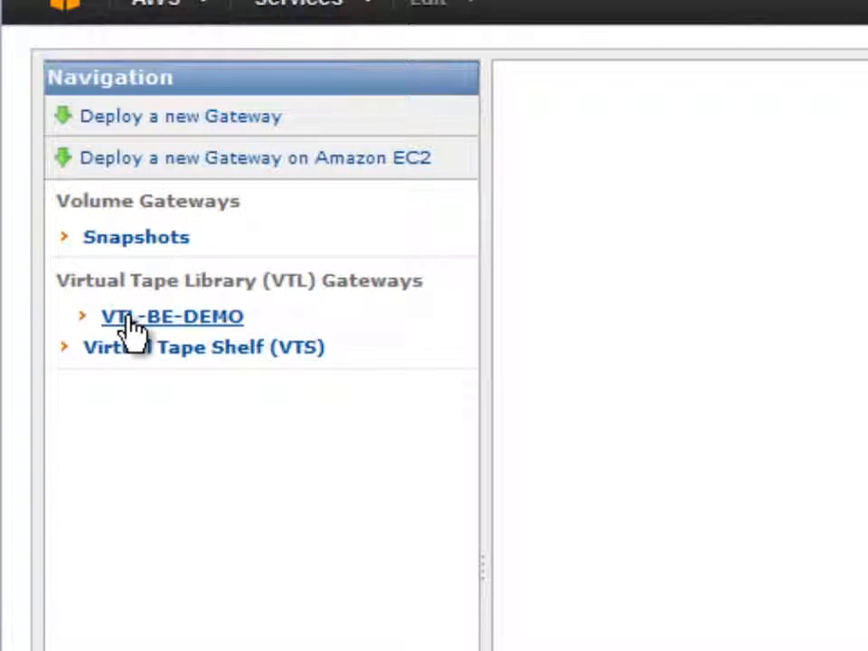
Configure VTL-BE-DEMO's local storage with SCSI (0:1) as upload buffer and SCSI (0:0) as cache storage, and save.
{"action": "left_click", "coordinate": [129, 318]}
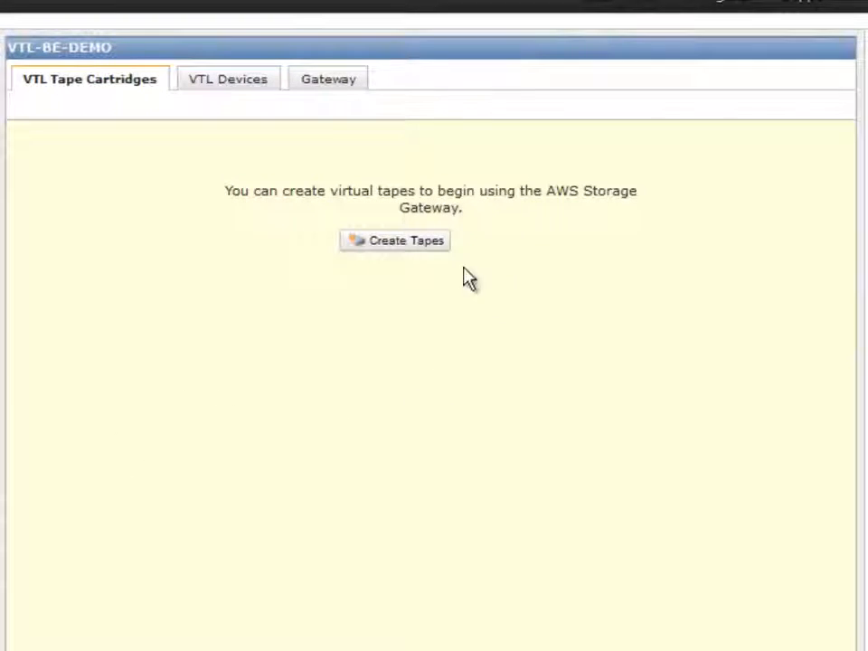
{"action": "left_click", "coordinate": [327, 80]}
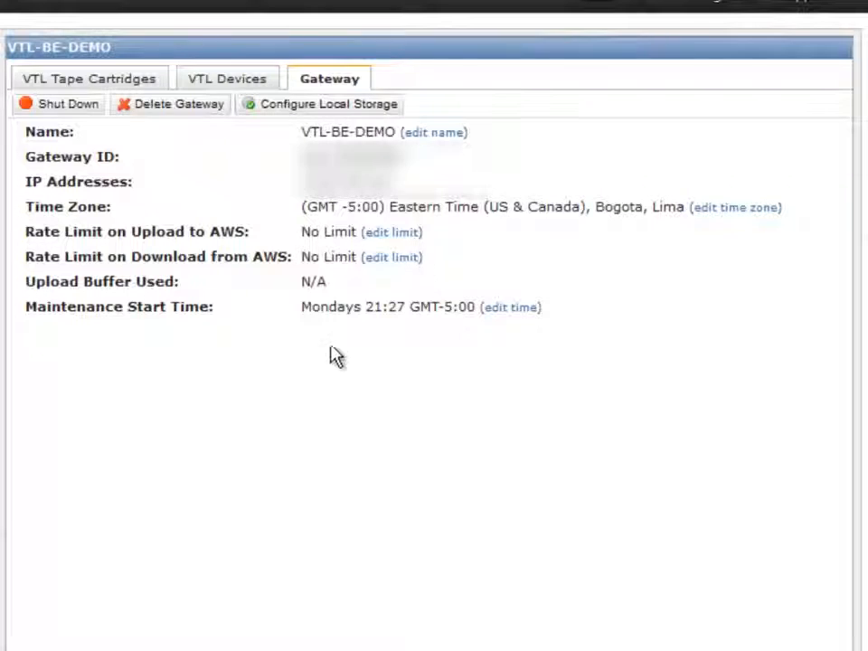
{"action": "left_click", "coordinate": [349, 112]}
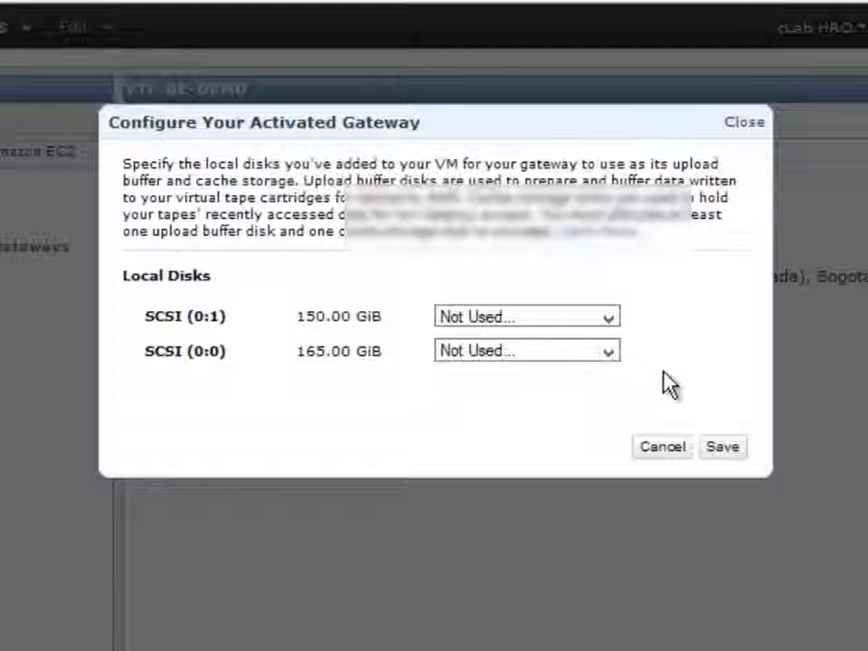
{"action": "left_click", "coordinate": [607, 328]}
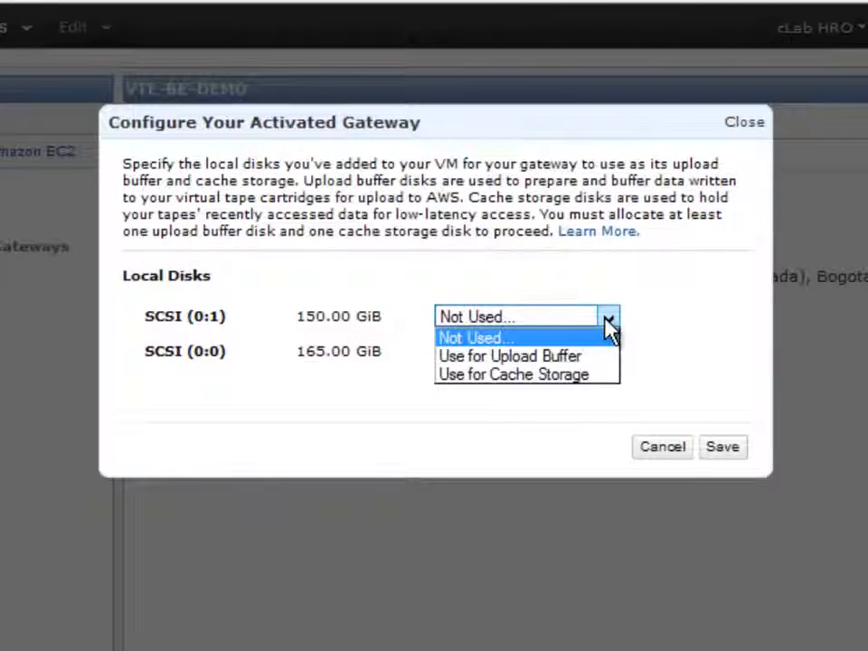
{"action": "left_click", "coordinate": [539, 356]}
{"action": "left_click", "coordinate": [533, 351]}
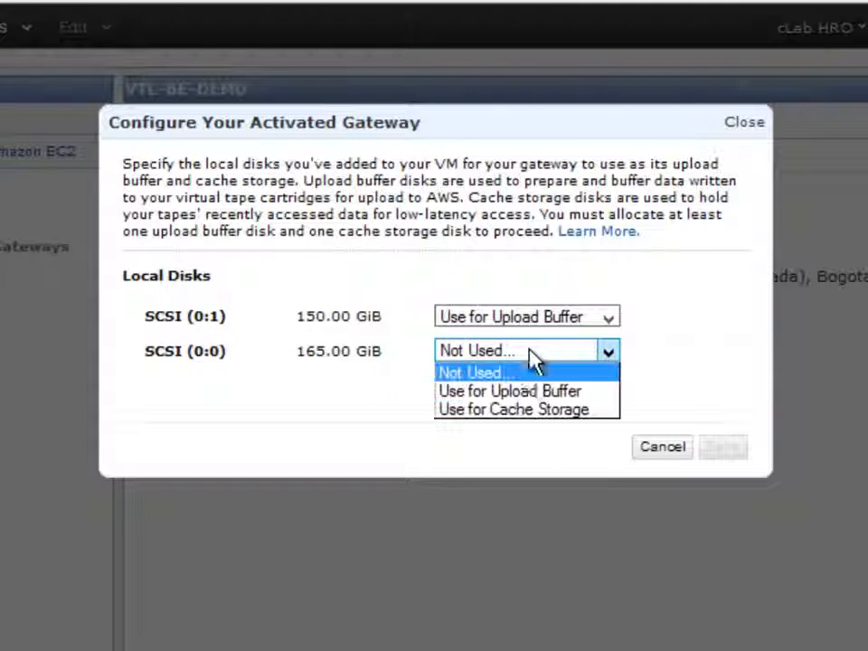
{"action": "left_click", "coordinate": [520, 409]}
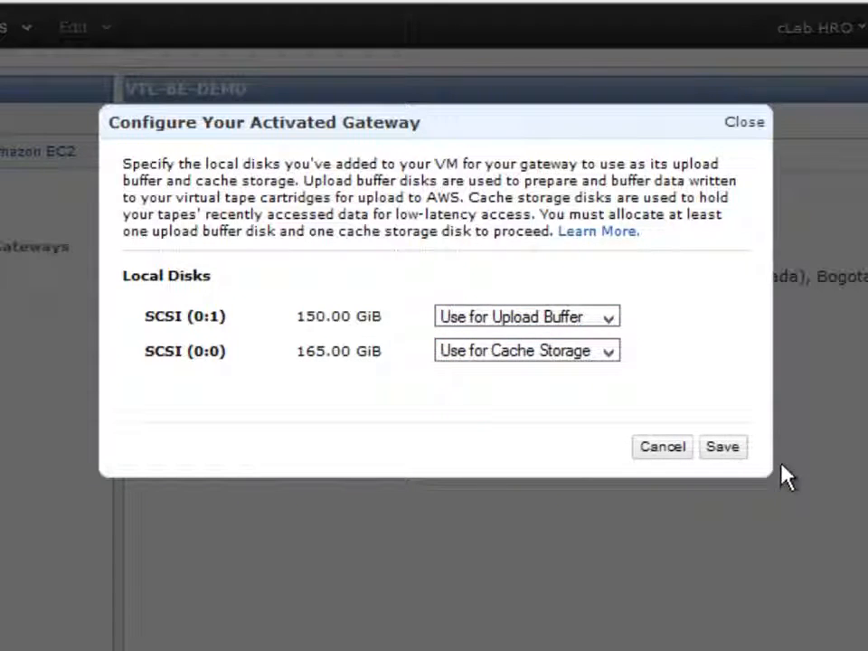
{"action": "left_click", "coordinate": [729, 450]}
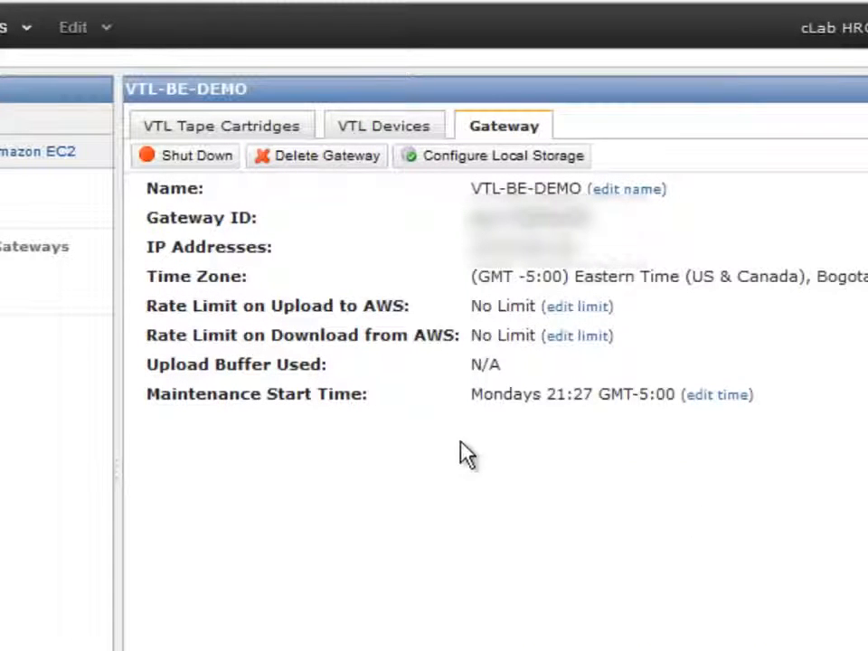
Begin tape creation for VTL-BE-DEMO, accepting the configured local disks and skipping the basic alarms for upload buffer and cache storage.
{"action": "left_click", "coordinate": [207, 130]}
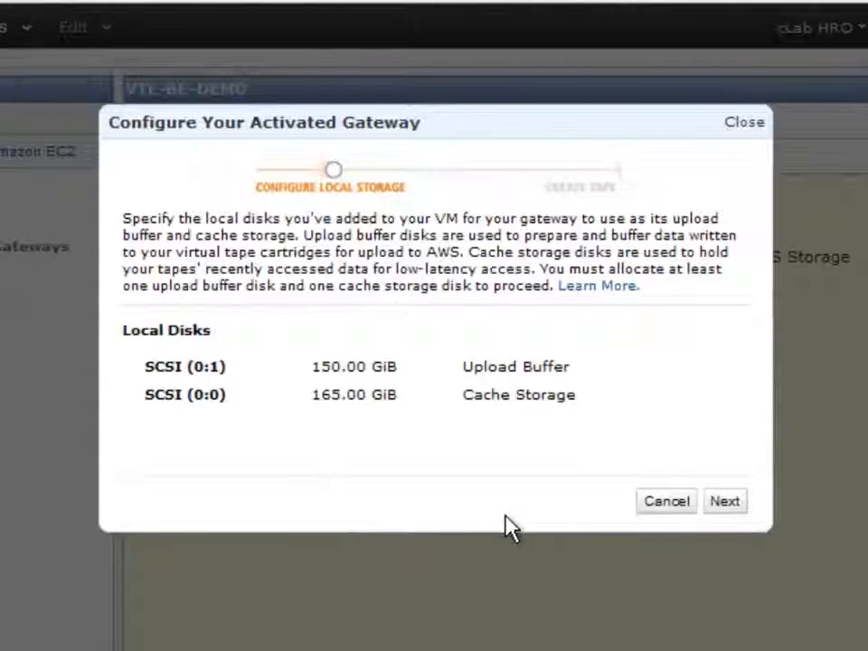
{"action": "left_click", "coordinate": [727, 506]}
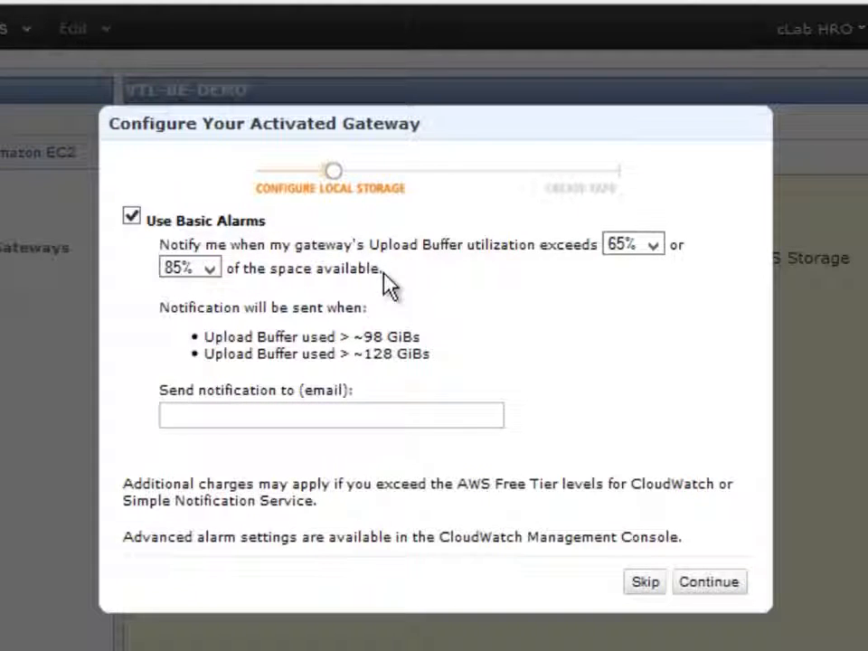
{"action": "left_click", "coordinate": [654, 254]}
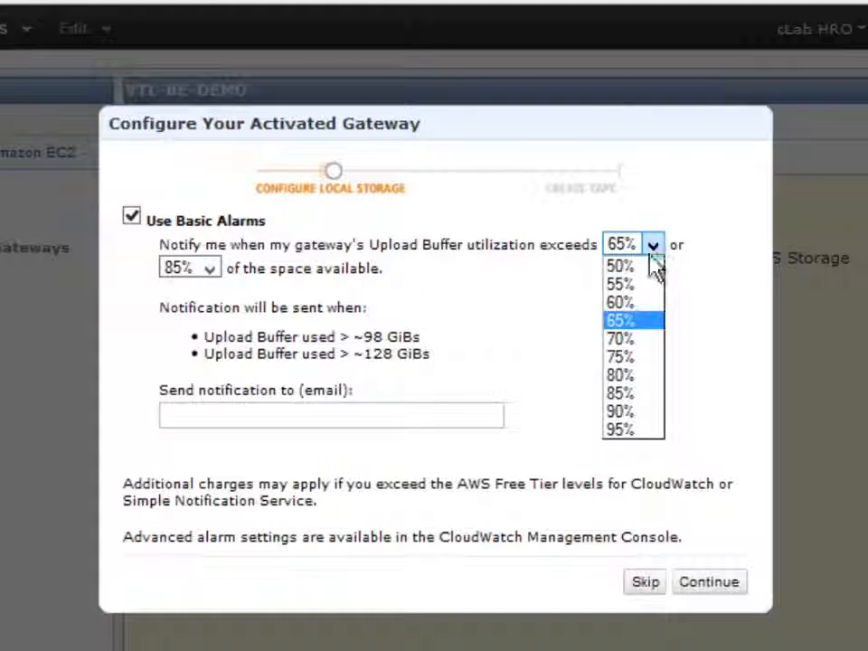
{"action": "left_click", "coordinate": [631, 323]}
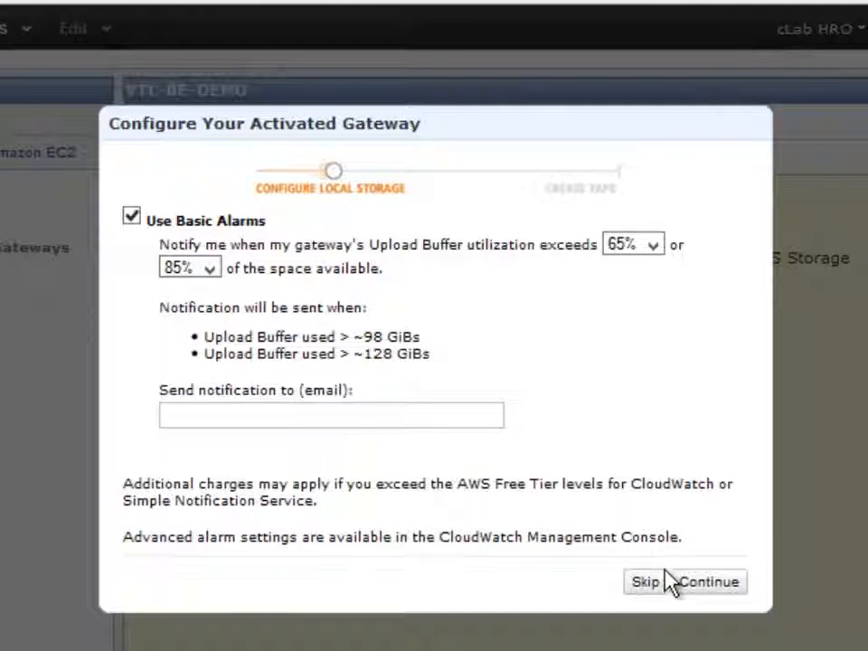
{"action": "left_click", "coordinate": [647, 585]}
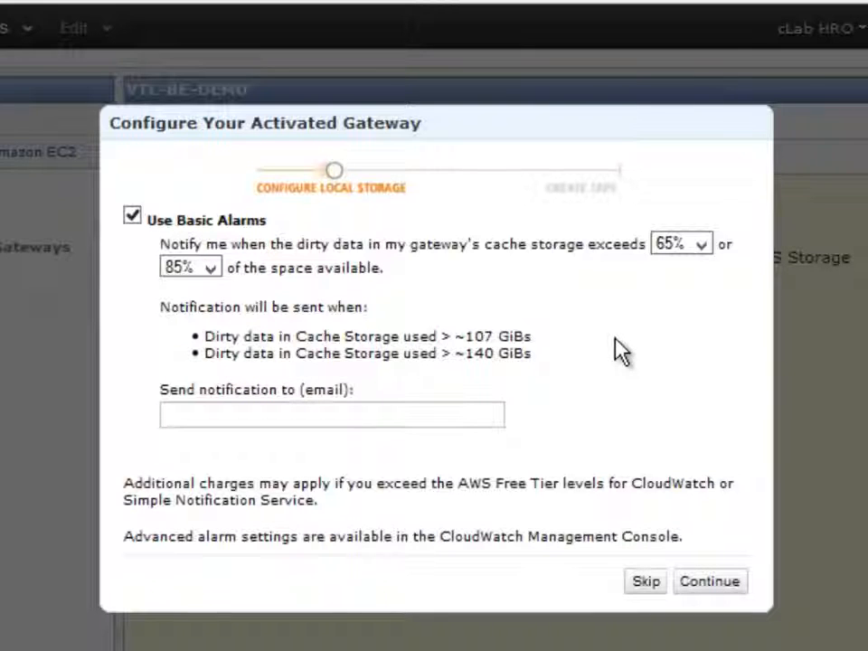
{"action": "left_click", "coordinate": [681, 246]}
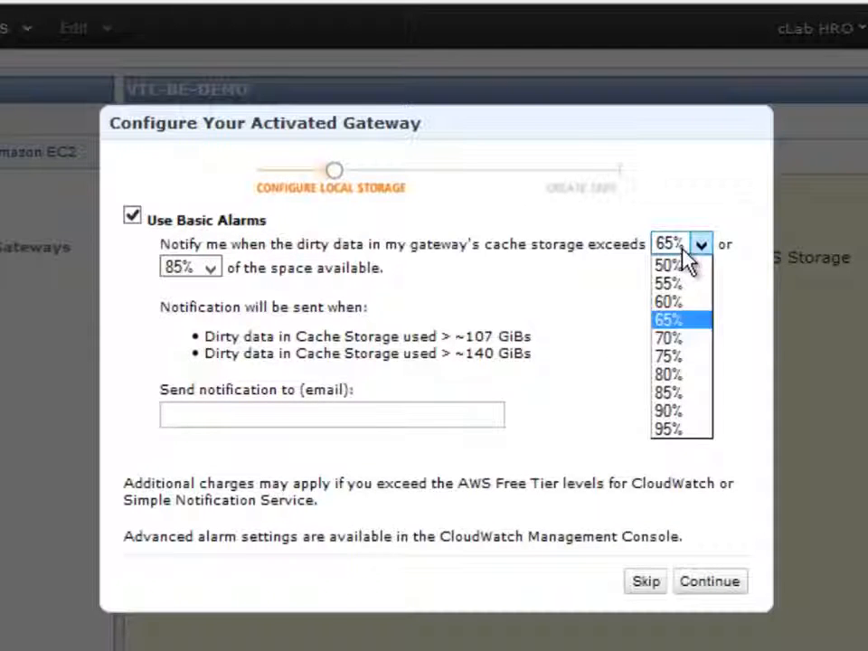
{"action": "left_click", "coordinate": [680, 321]}
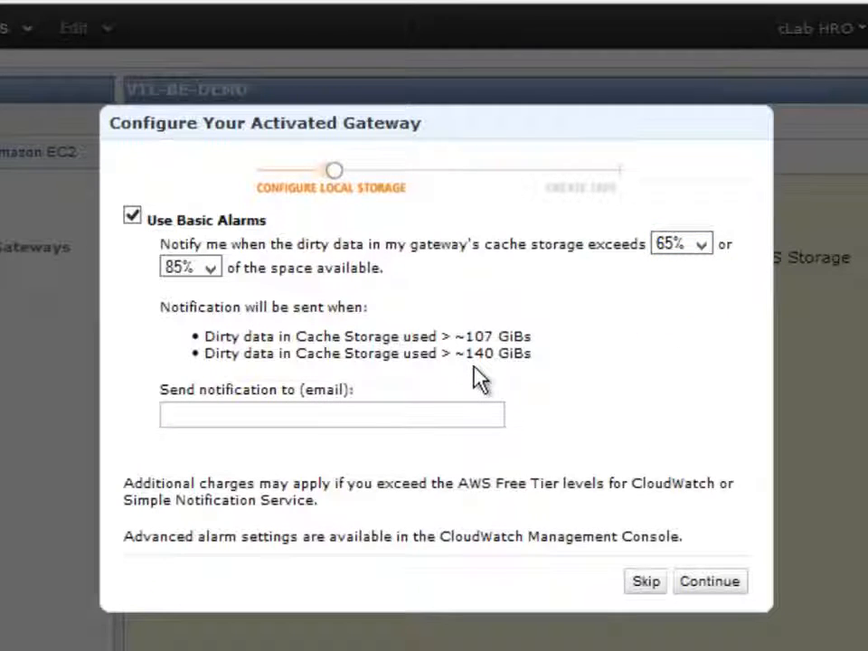
{"action": "left_click", "coordinate": [645, 582]}
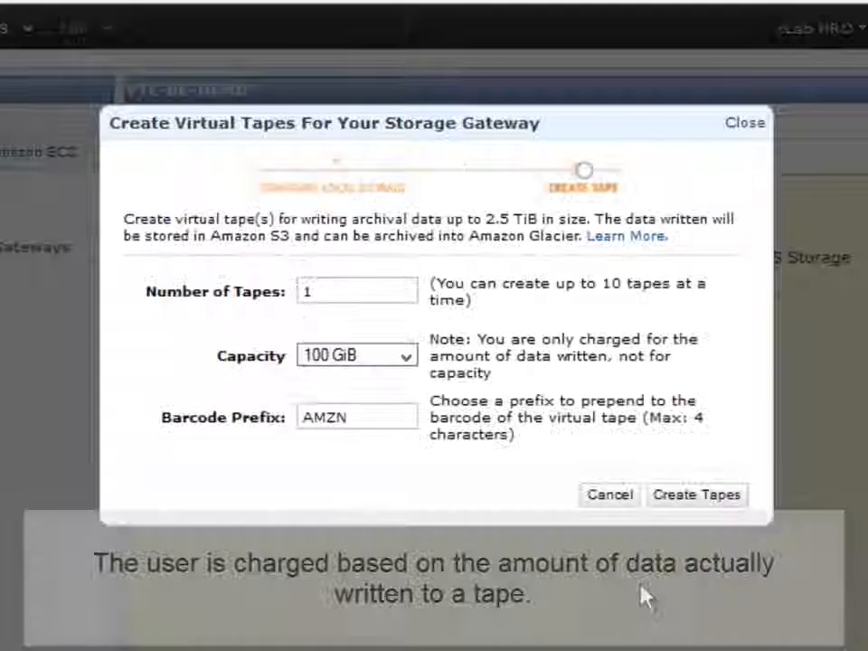
Create 5 virtual tapes of 100 GiB with barcode prefix AMZN, close the confirmation and enlarge the tape list area.
{"action": "double_click", "coordinate": [331, 295]}
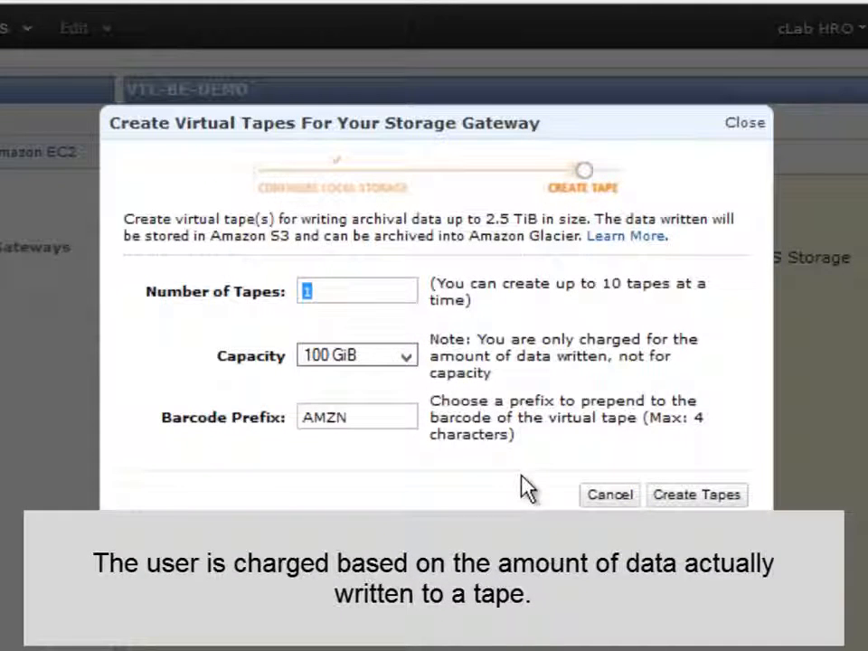
{"action": "type", "text": "5"}
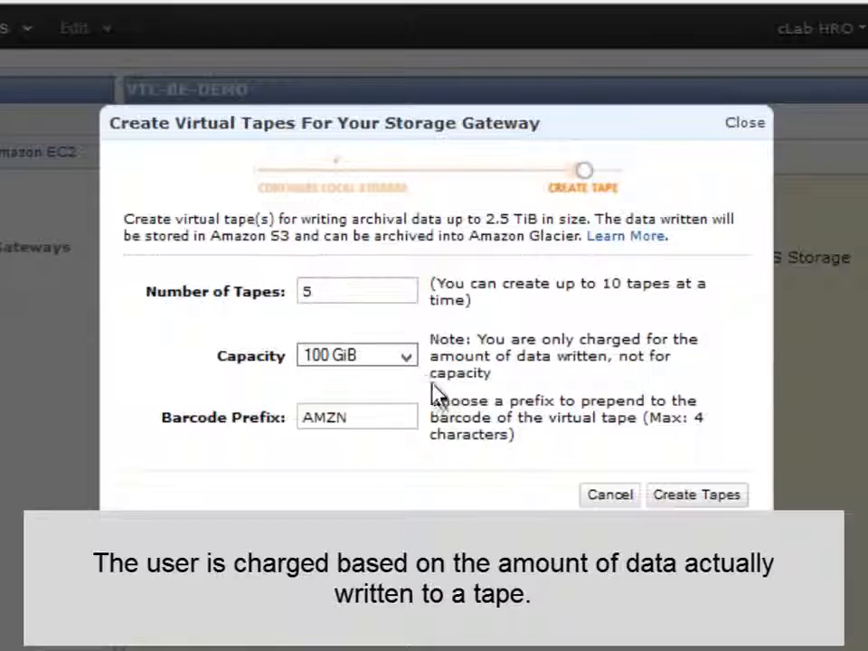
{"action": "left_click", "coordinate": [407, 357]}
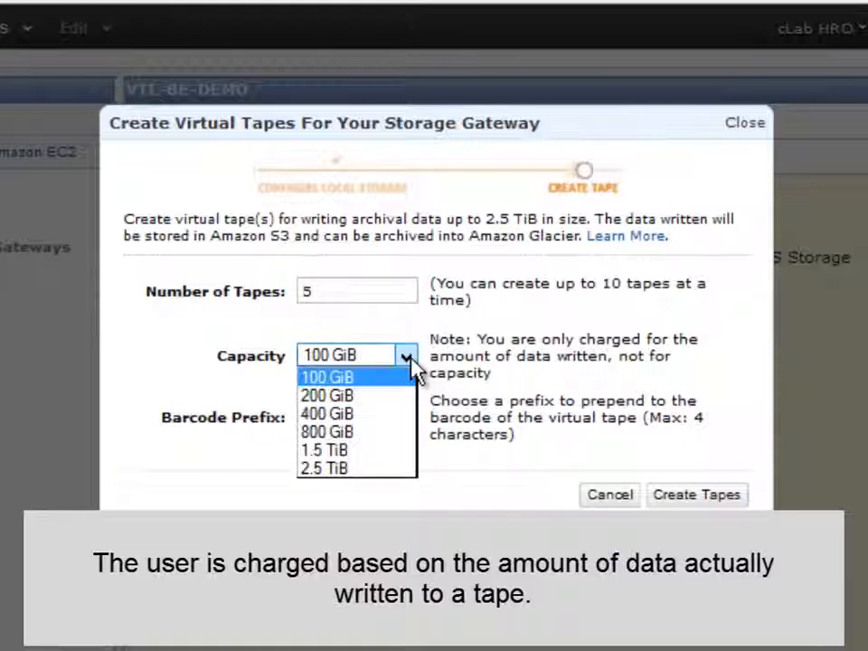
{"action": "left_click", "coordinate": [359, 379]}
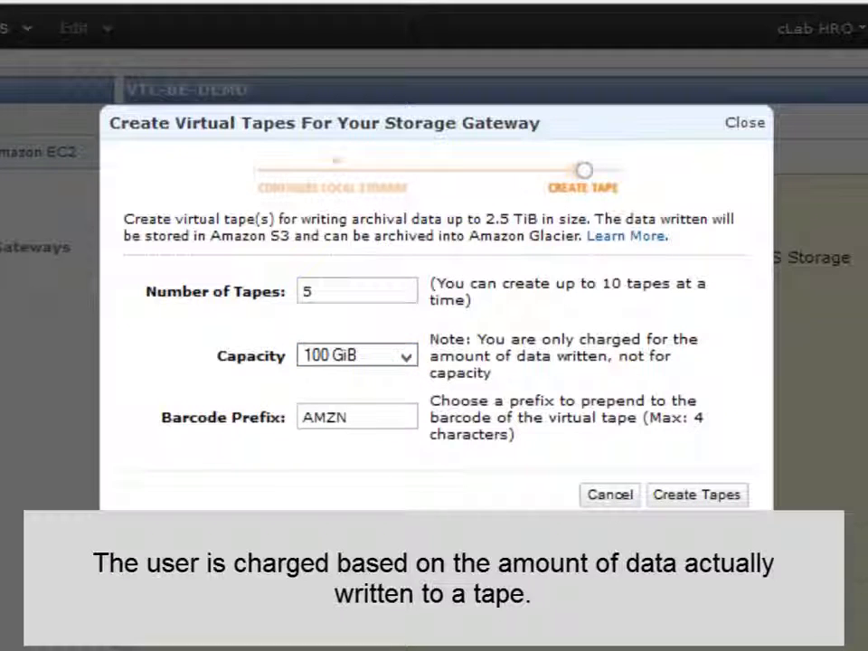
{"action": "left_click", "coordinate": [688, 500]}
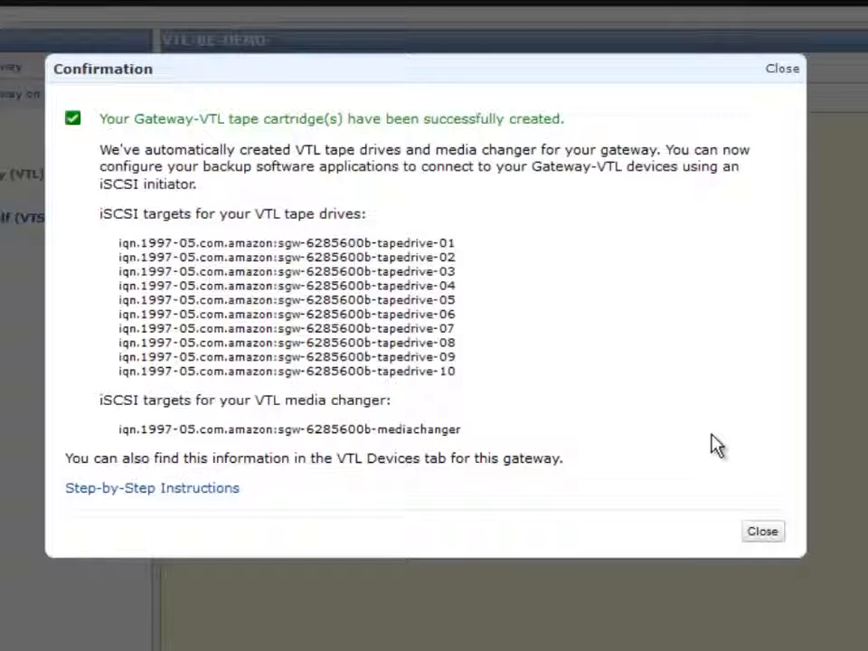
{"action": "left_click", "coordinate": [752, 535]}
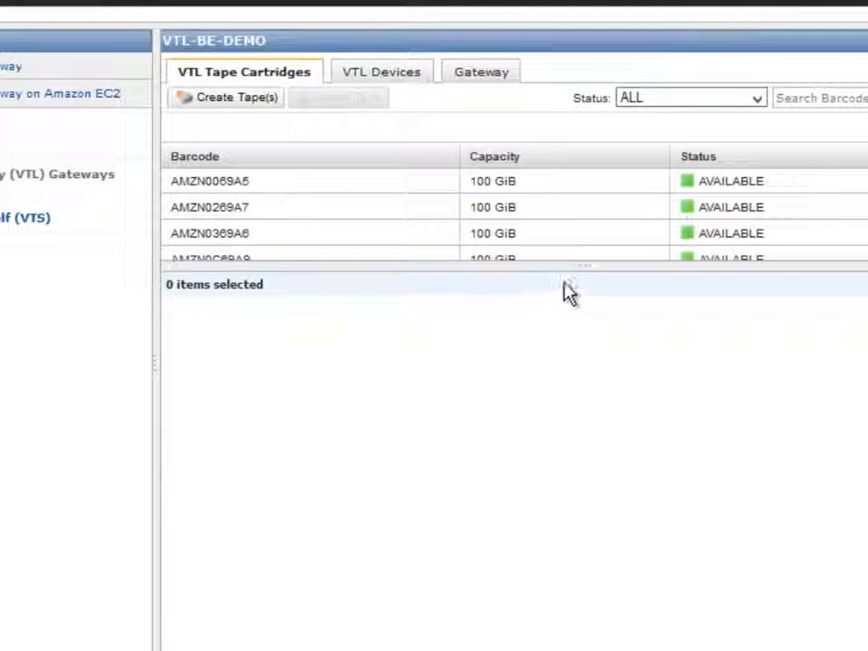
{"action": "left_click_drag", "start_coordinate": [580, 268], "coordinate": [569, 380]}
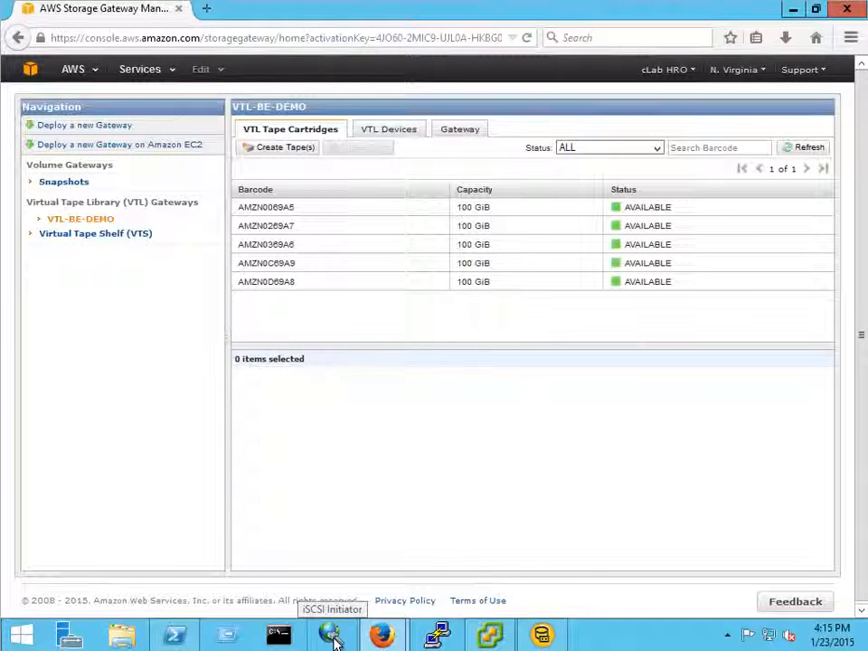
Switch to the iSCSI Initiator and add the gateway's IP address as a target portal on port 3260.
{"action": "left_click", "coordinate": [333, 637]}
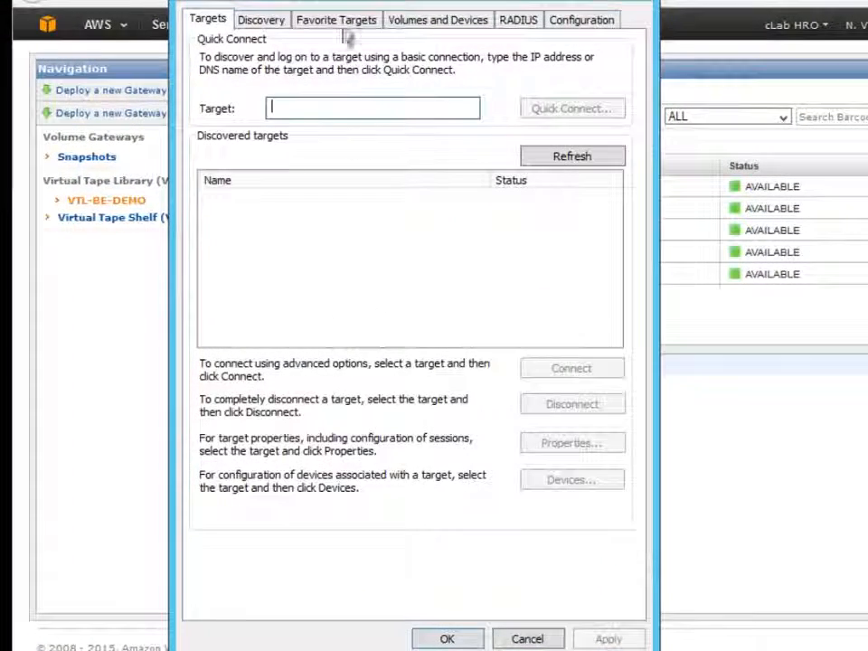
{"action": "left_click", "coordinate": [262, 22]}
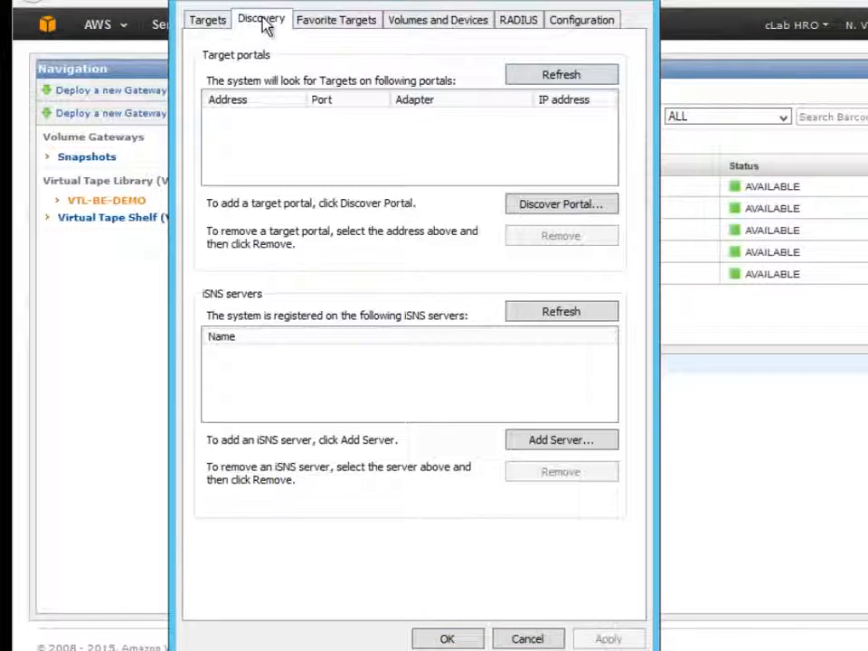
{"action": "left_click", "coordinate": [567, 205]}
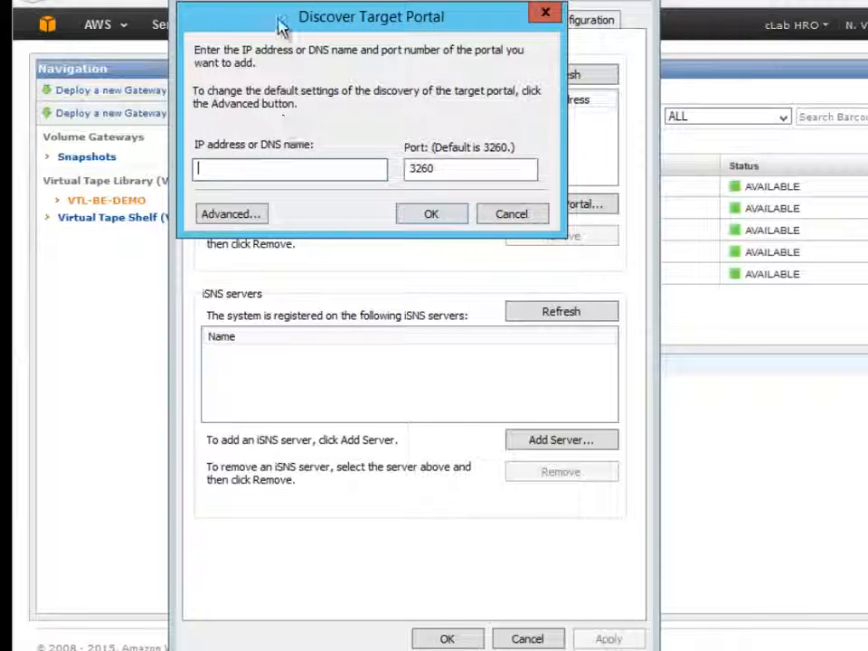
{"action": "left_click_drag", "start_coordinate": [281, 28], "coordinate": [316, 15]}
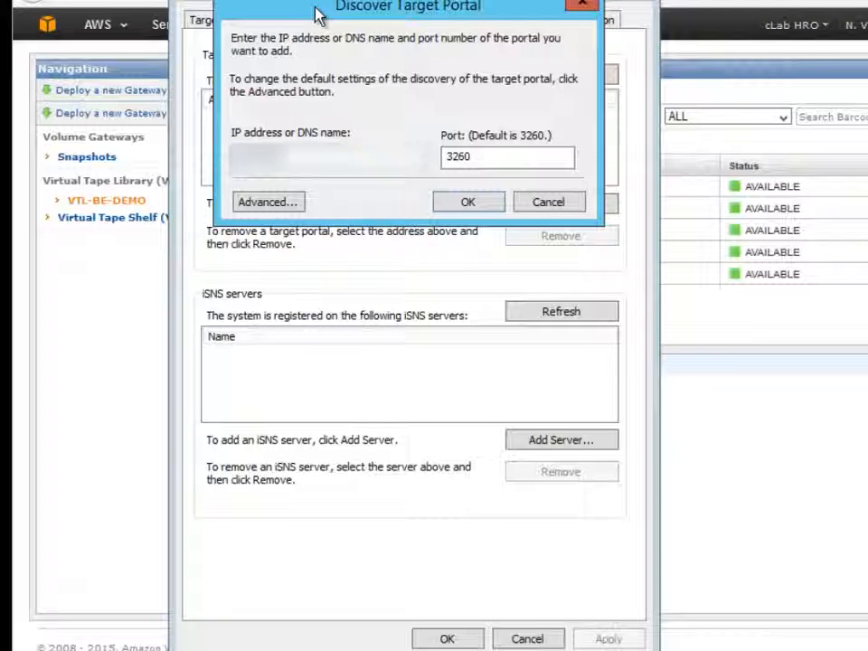
{"action": "key", "text": "Return"}
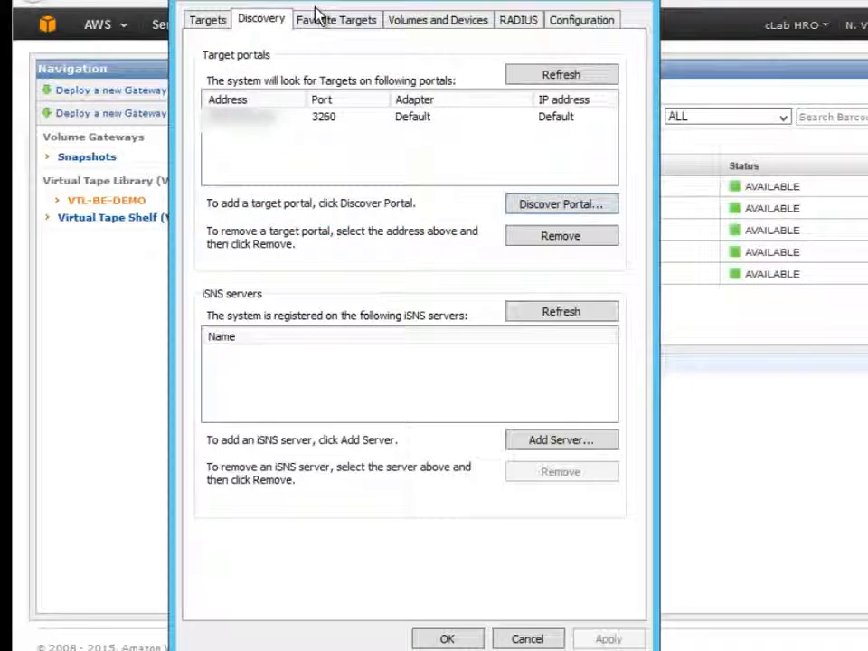
Connect the discovered mediachanger target, keeping it in the list of Favorite Targets.
{"action": "left_click", "coordinate": [211, 21]}
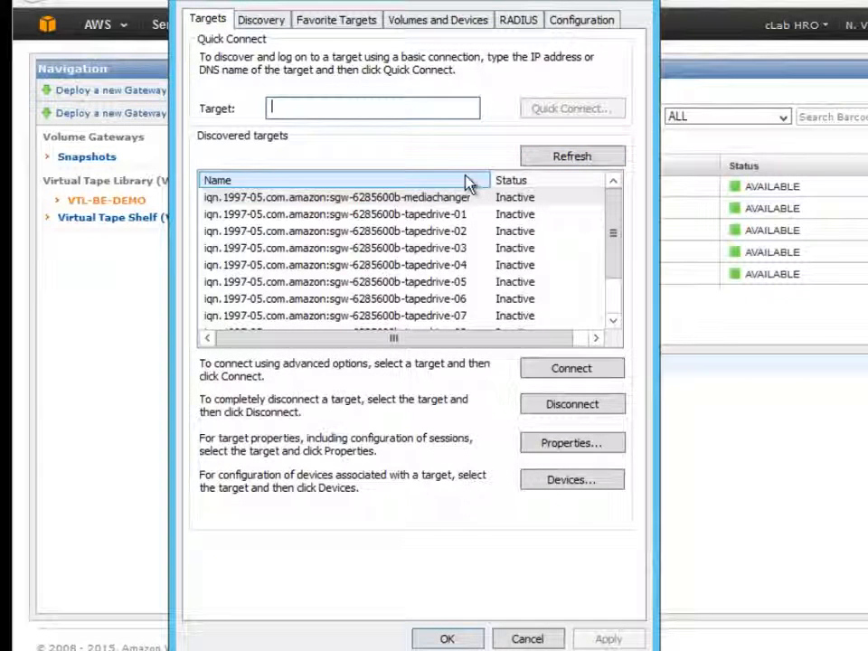
{"action": "left_click", "coordinate": [404, 197]}
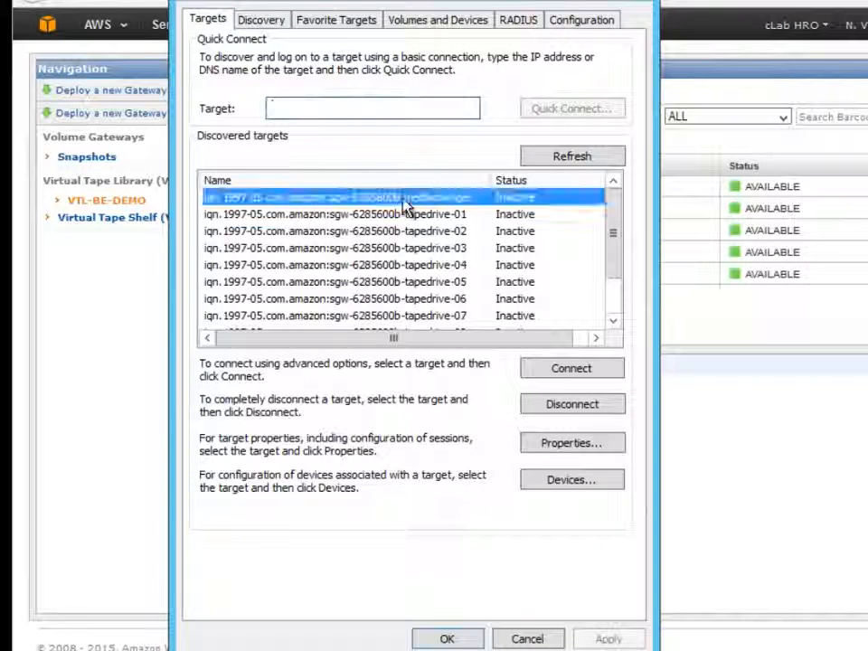
{"action": "left_click_drag", "start_coordinate": [614, 235], "coordinate": [618, 206]}
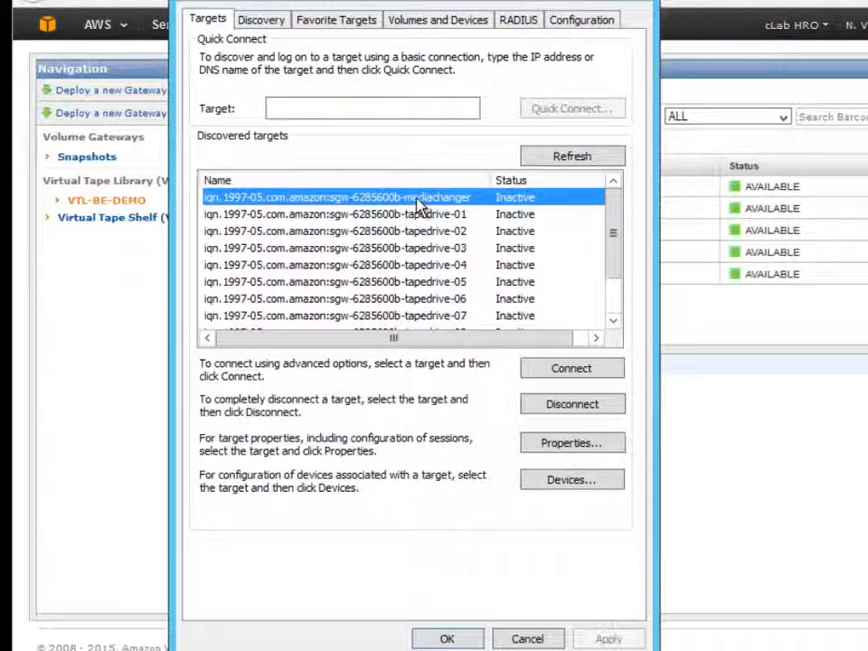
{"action": "left_click", "coordinate": [584, 378]}
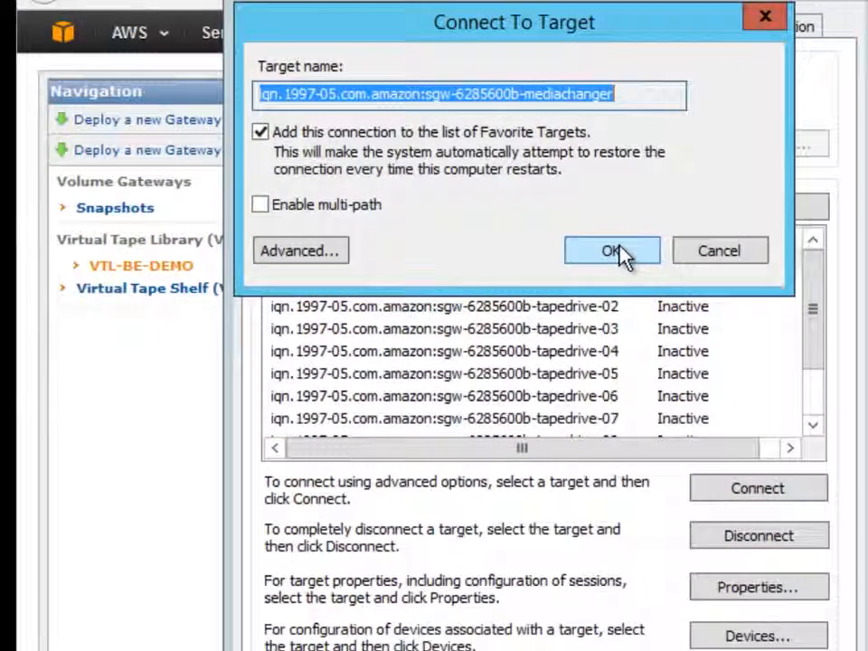
{"action": "left_click", "coordinate": [622, 253]}
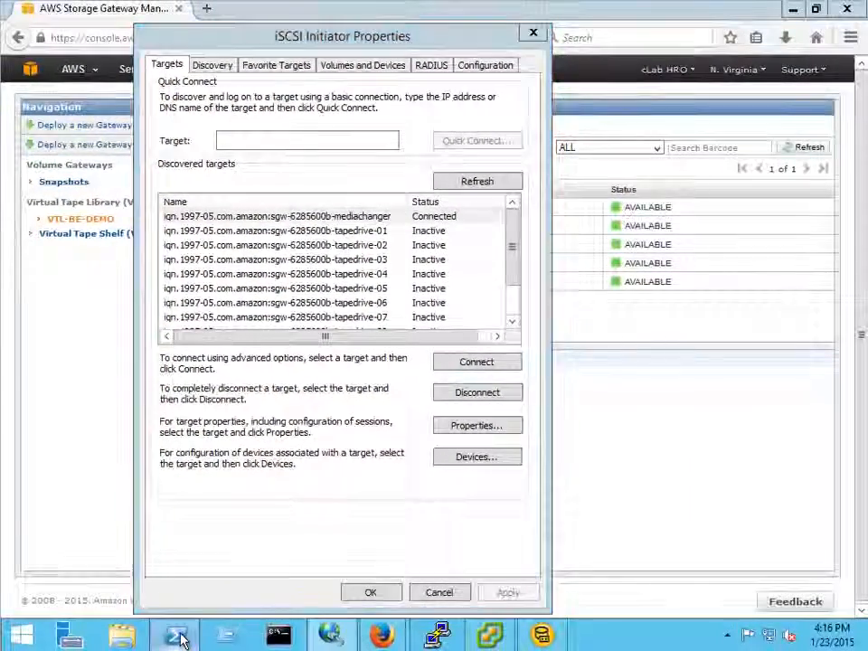
Switch to Windows PowerShell, run .\Addiscsi.ps1 from C:\scripts to connect the tape drive targets, and minimize the window.
{"action": "left_click", "coordinate": [176, 637]}
{"action": "type", "text": "add"}
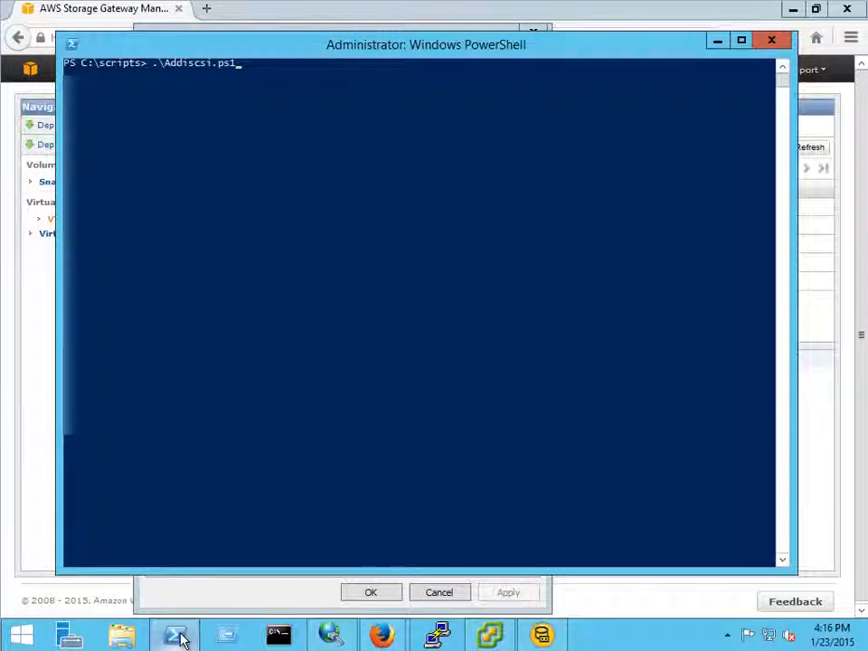
{"action": "key", "text": "Return"}
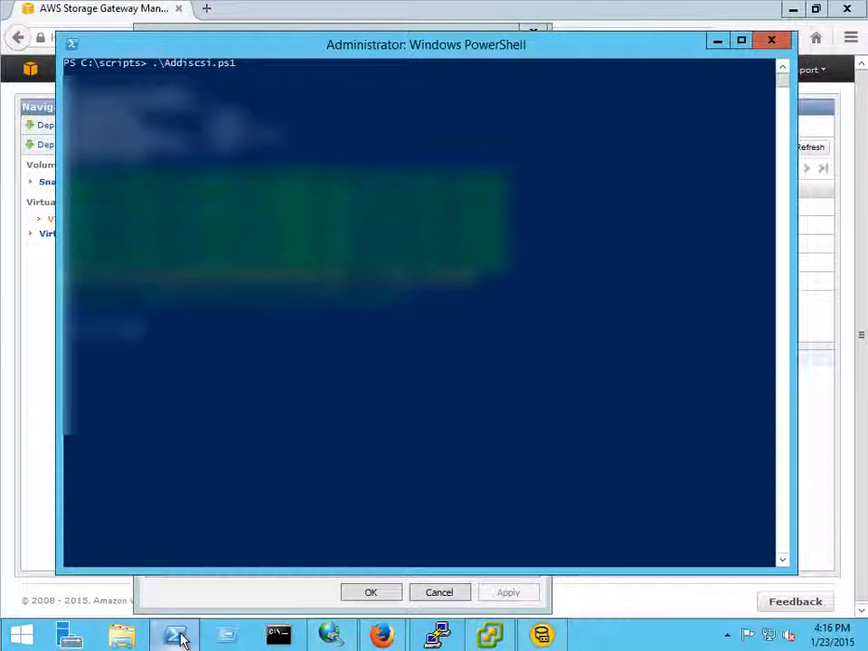
{"action": "left_click", "coordinate": [717, 41]}
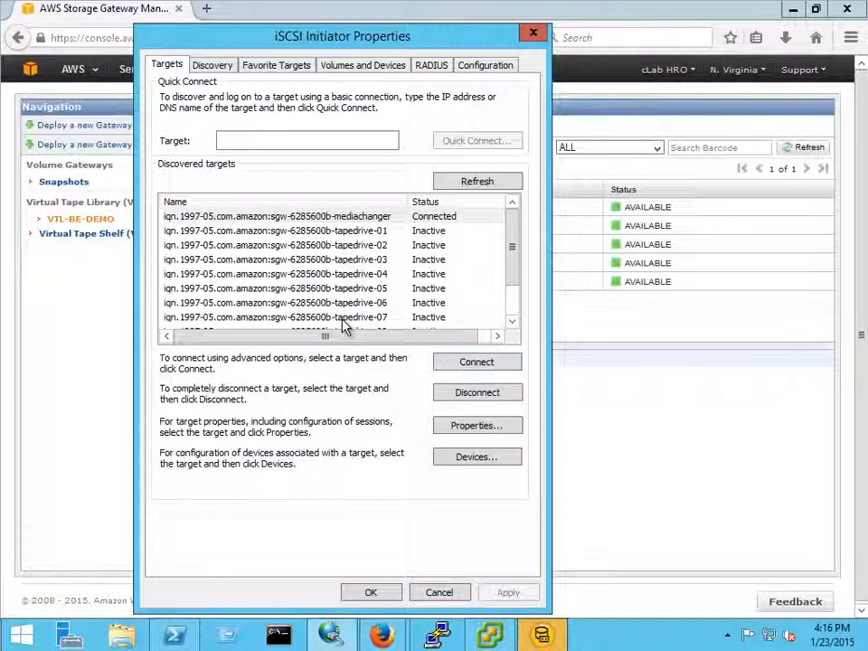
Refresh the discovered iSCSI targets, check the tape drives' connection status and close the iSCSI Initiator properties.
{"action": "left_click", "coordinate": [467, 186]}
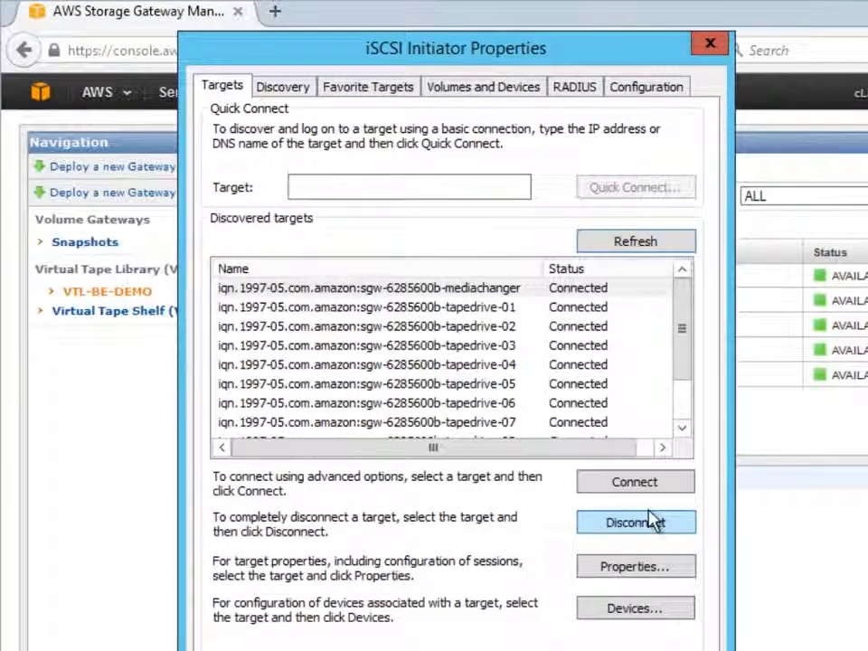
{"action": "mouse_move", "coordinate": [680, 316]}
{"action": "left_mouse_down"}
{"action": "mouse_move", "coordinate": [680, 375]}
{"action": "mouse_move", "coordinate": [679, 295]}
{"action": "left_mouse_up"}
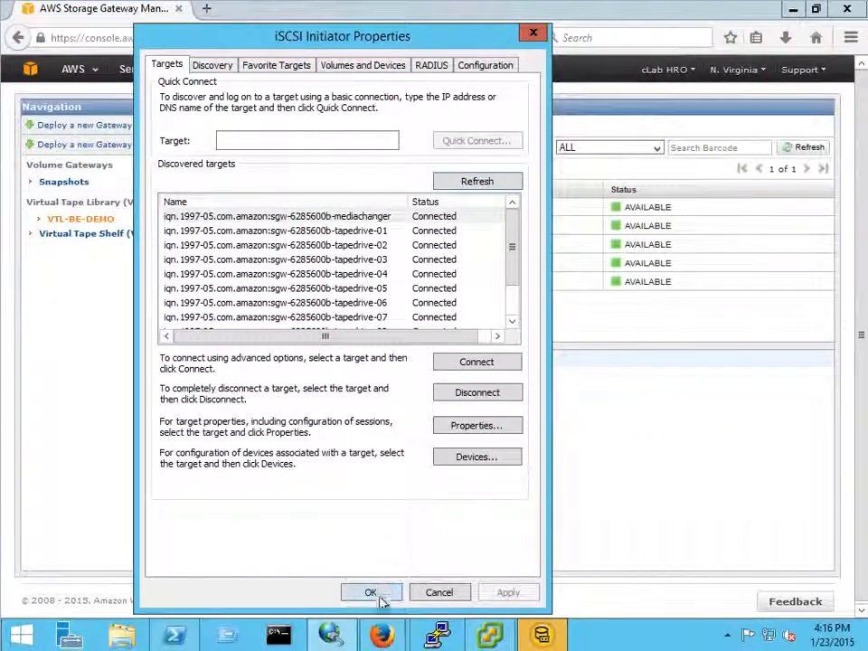
{"action": "left_click", "coordinate": [376, 593]}
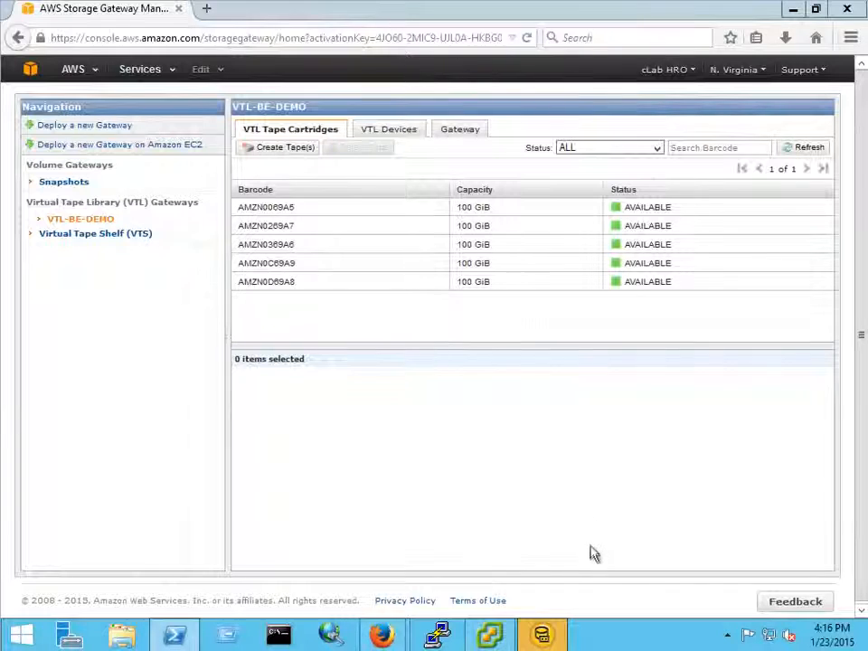
Switch to Symantec Backup Exec 2014, view its storage and restart all services on CLAB-ARUBA from the Backup Exec Services Manager.
{"action": "left_click", "coordinate": [792, 10]}
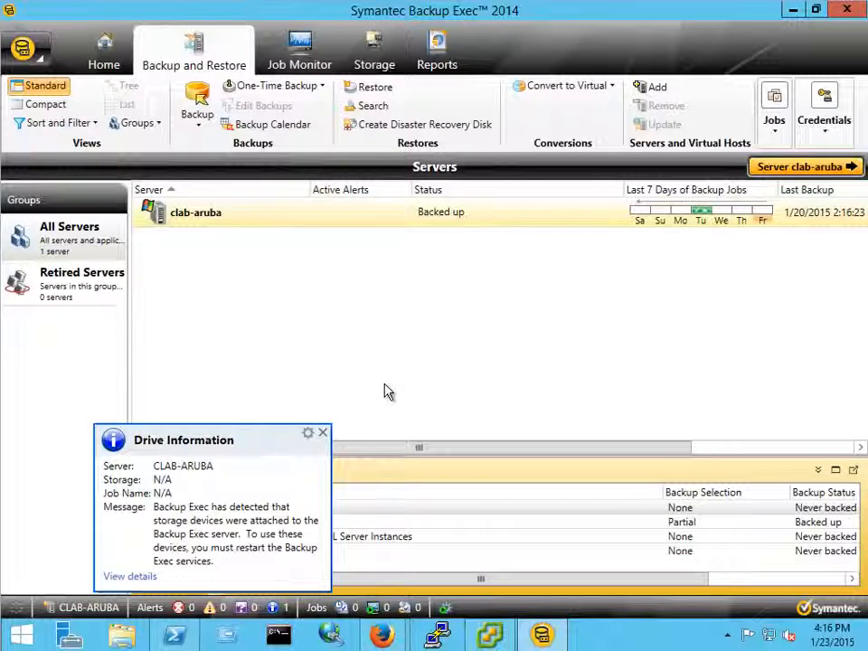
{"action": "left_click", "coordinate": [382, 48]}
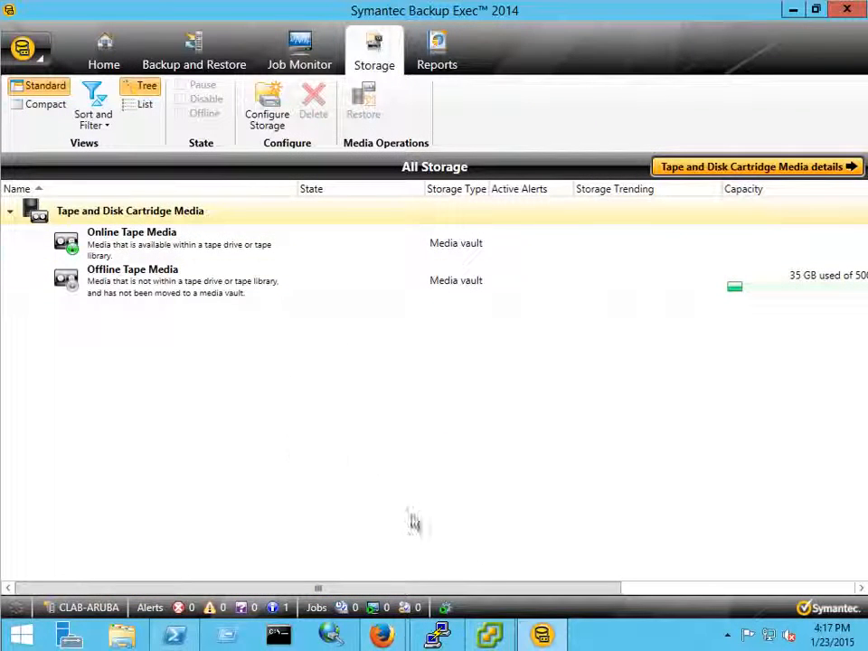
{"action": "left_click", "coordinate": [445, 613]}
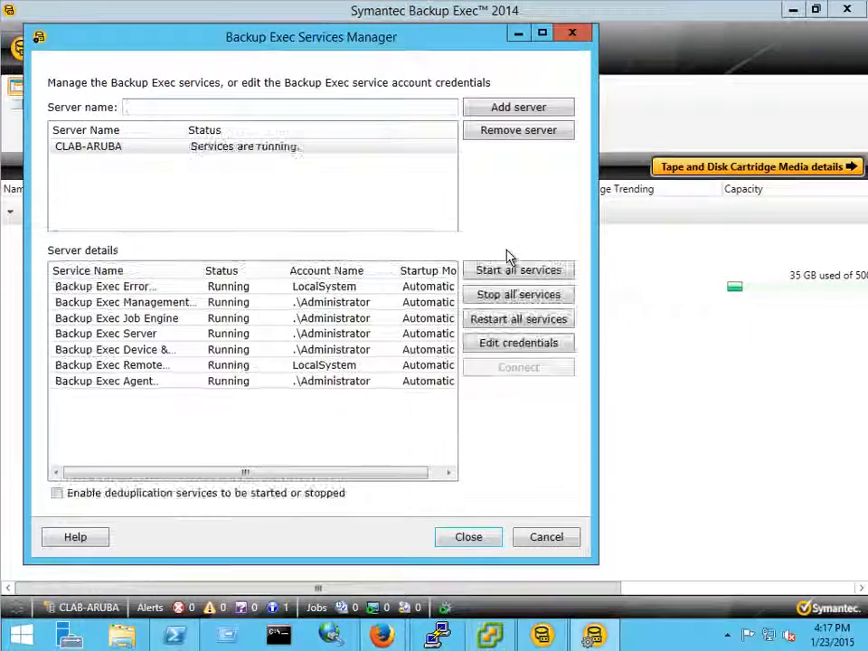
{"action": "left_click", "coordinate": [507, 322]}
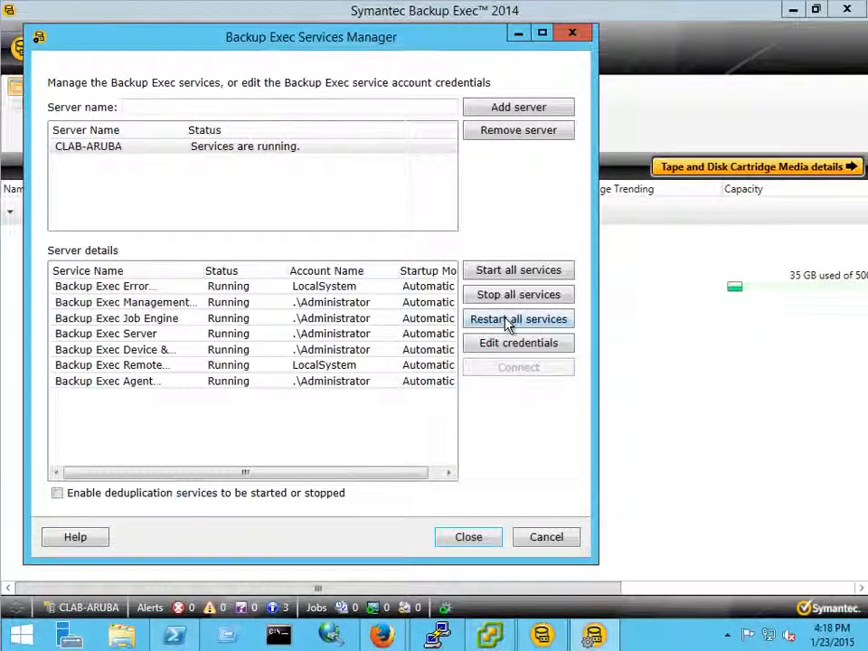
Close the Backup Exec Services Manager and refresh the All Storage view.
{"action": "left_click", "coordinate": [468, 537]}
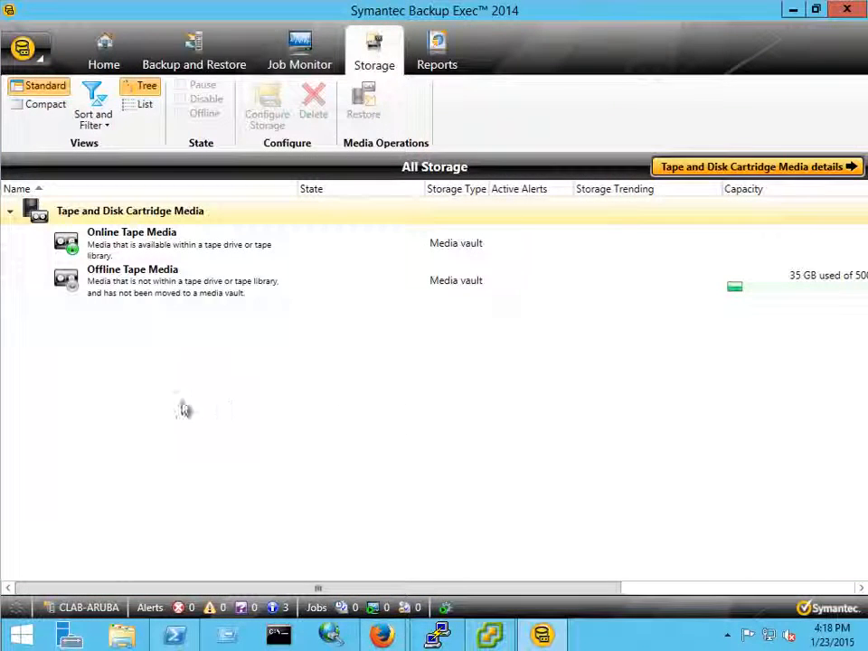
{"action": "right_click", "coordinate": [132, 383]}
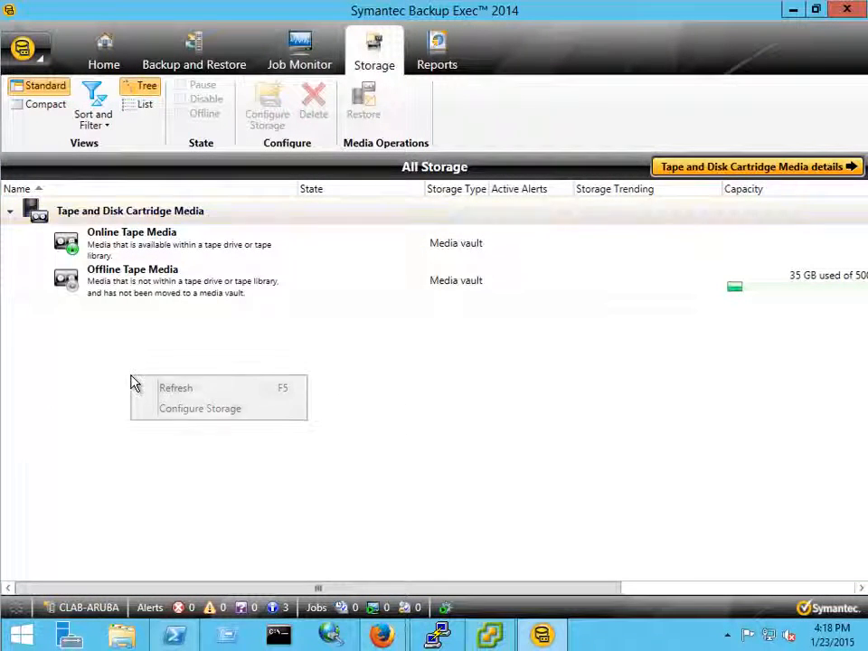
{"action": "left_click", "coordinate": [174, 392]}
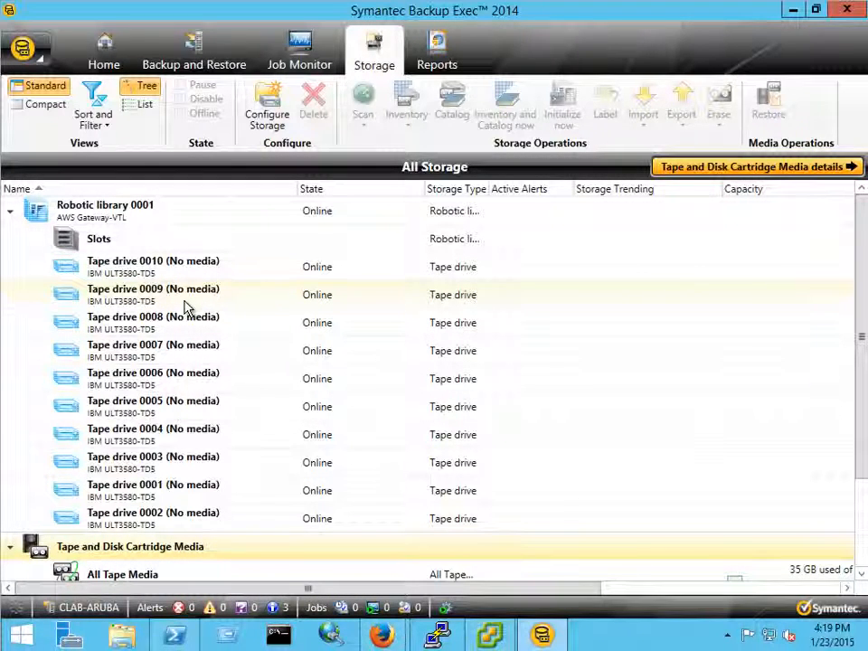
Open the slots of Robotic library 0001, import media into Slots 0 to 4 and acknowledge the media request.
{"action": "double_click", "coordinate": [97, 241]}
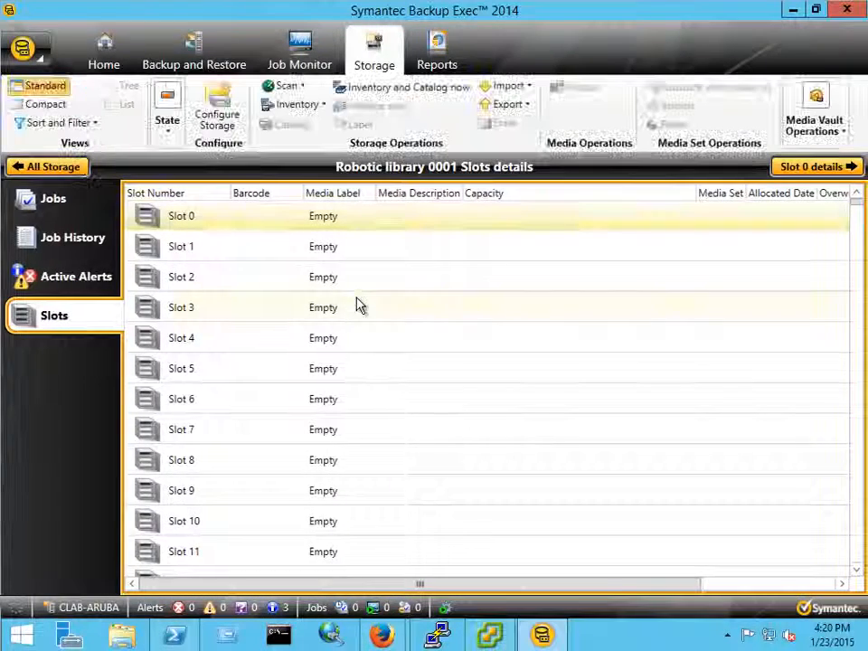
{"action": "left_click", "coordinate": [345, 336], "text": "shift"}
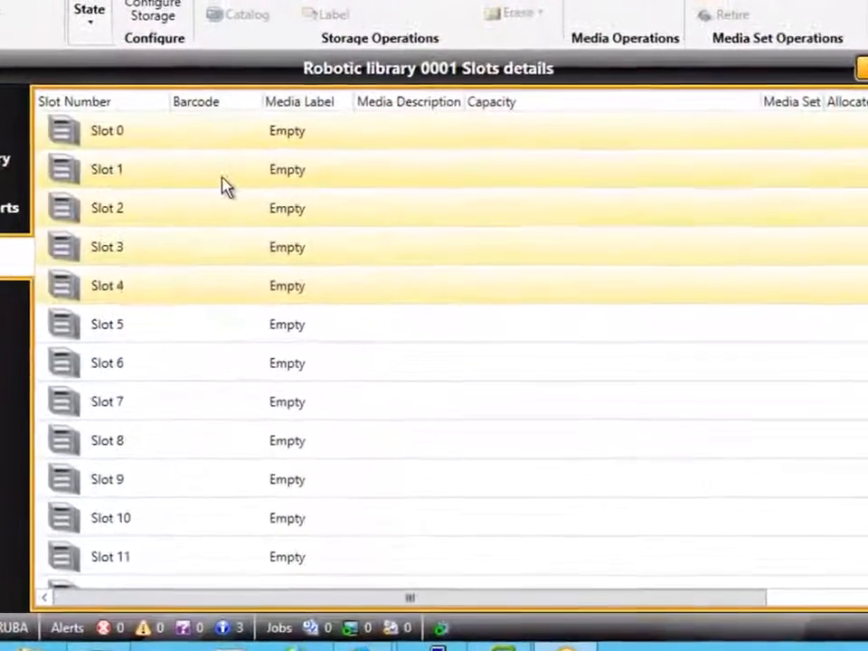
{"action": "right_click", "coordinate": [225, 185]}
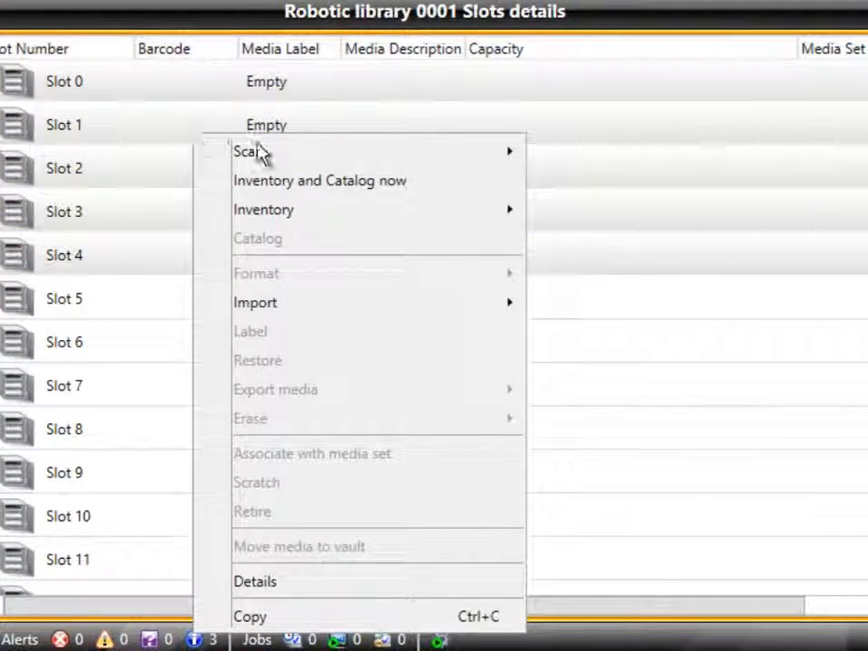
{"action": "mouse_move", "coordinate": [374, 304]}
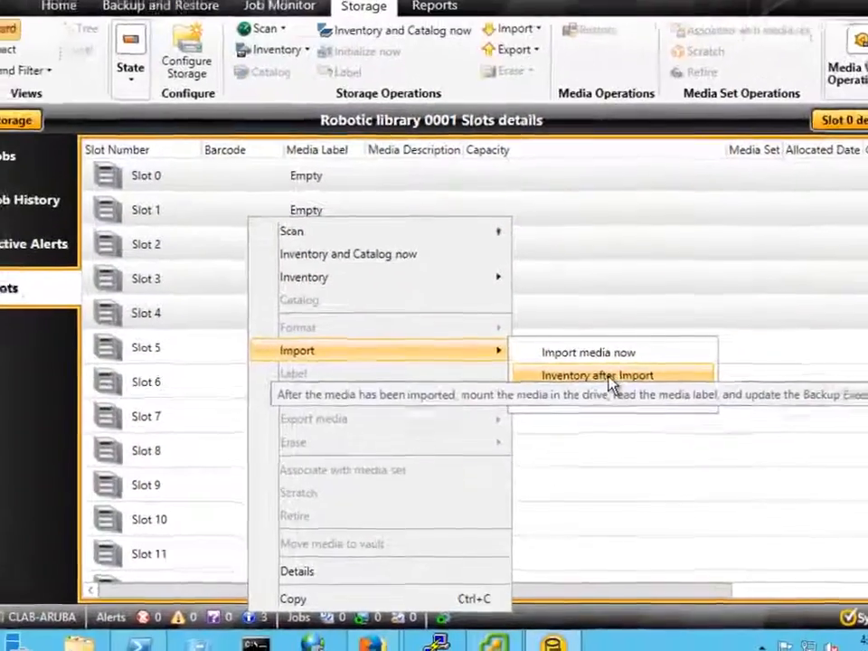
{"action": "left_click", "coordinate": [637, 353]}
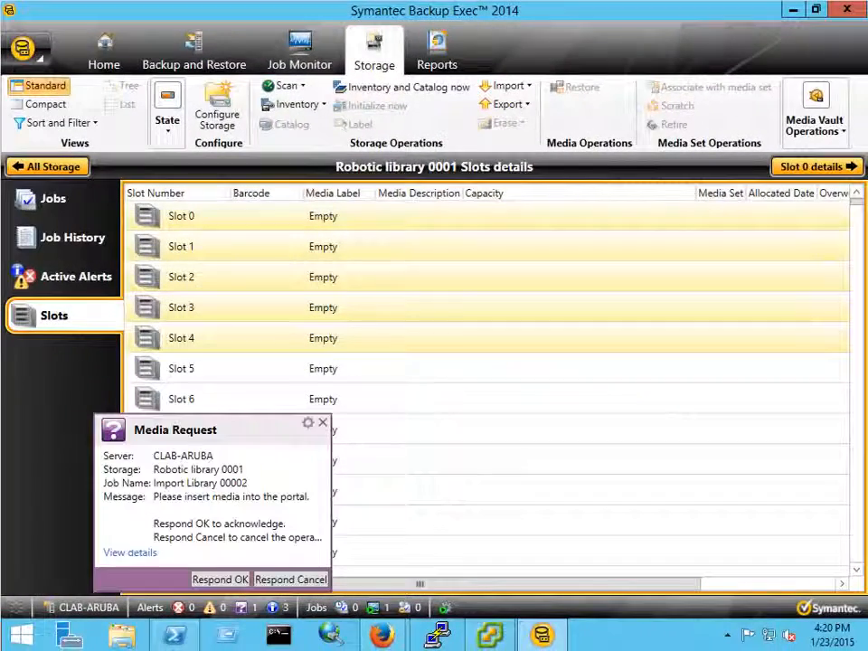
{"action": "left_click", "coordinate": [210, 579]}
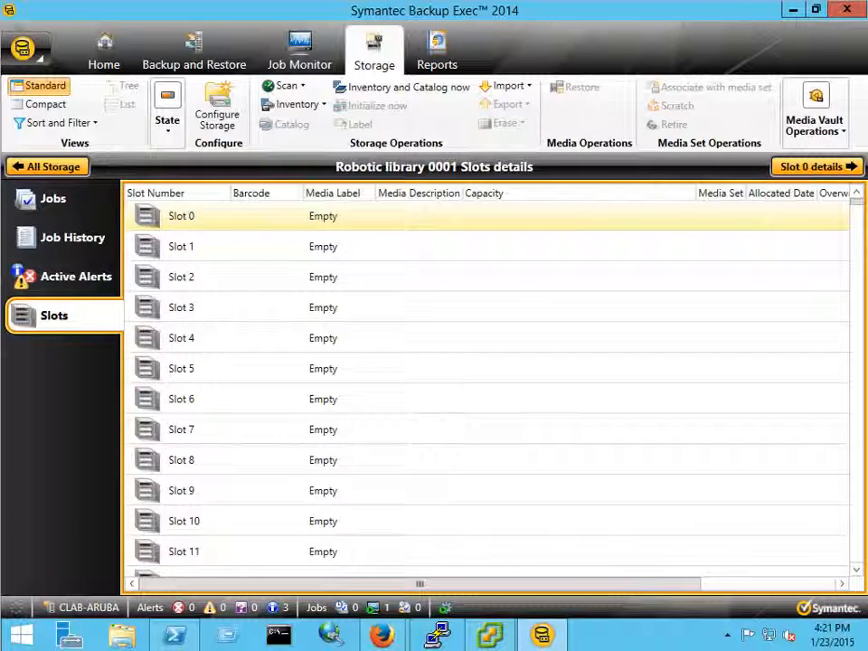
Check the import job's status in the Job Monitor and the tapes in the library's slots.
{"action": "left_click", "coordinate": [304, 55]}
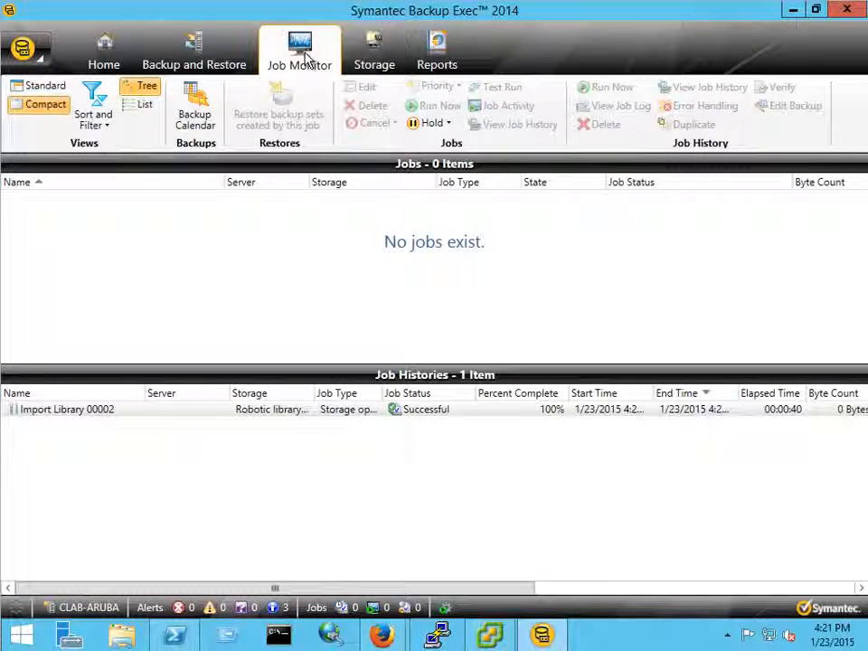
{"action": "left_click", "coordinate": [375, 52]}
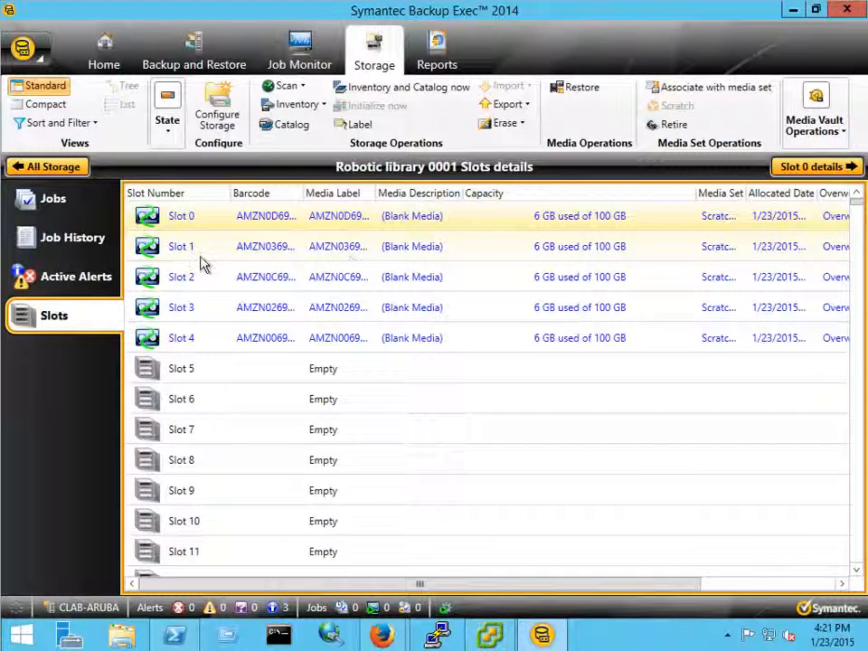
{"action": "left_click", "coordinate": [284, 66]}
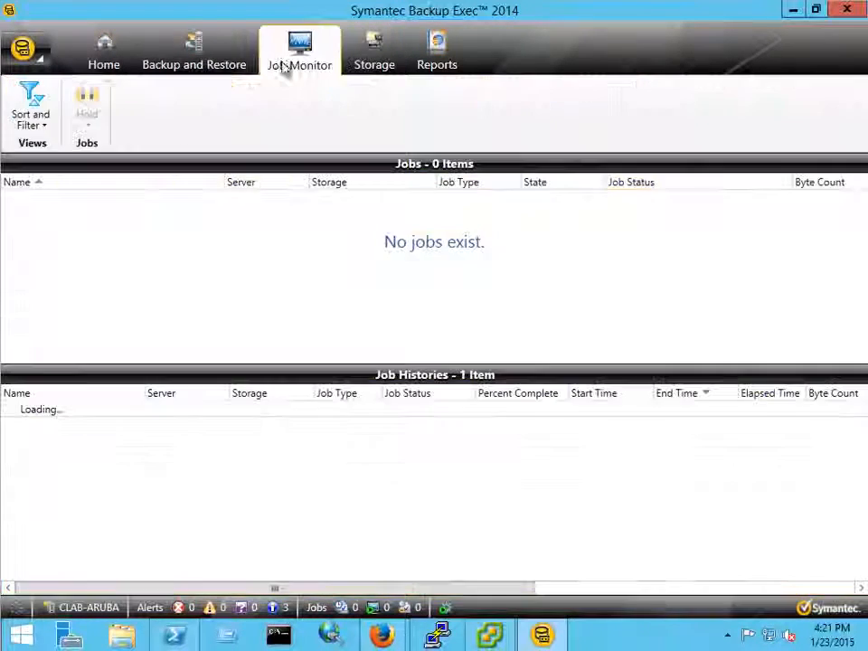
Start creating a Back Up to Tape job for the clab-aruba server.
{"action": "left_click", "coordinate": [200, 53]}
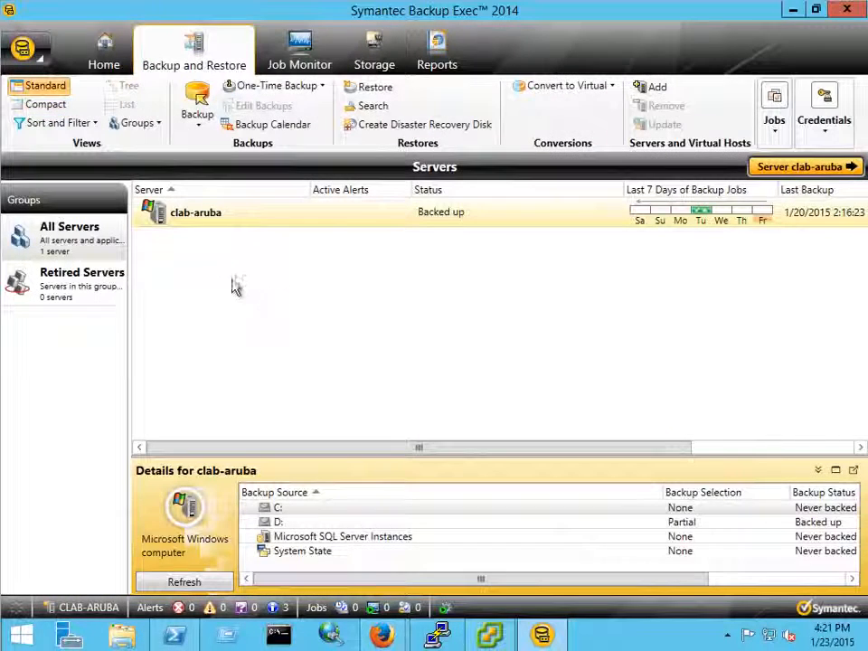
{"action": "right_click", "coordinate": [188, 222]}
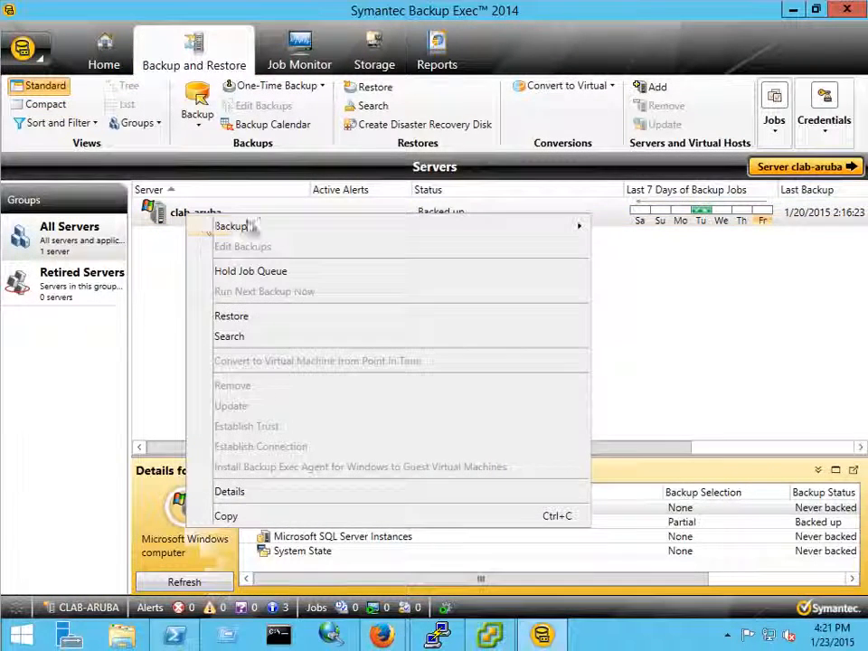
{"action": "mouse_move", "coordinate": [329, 227]}
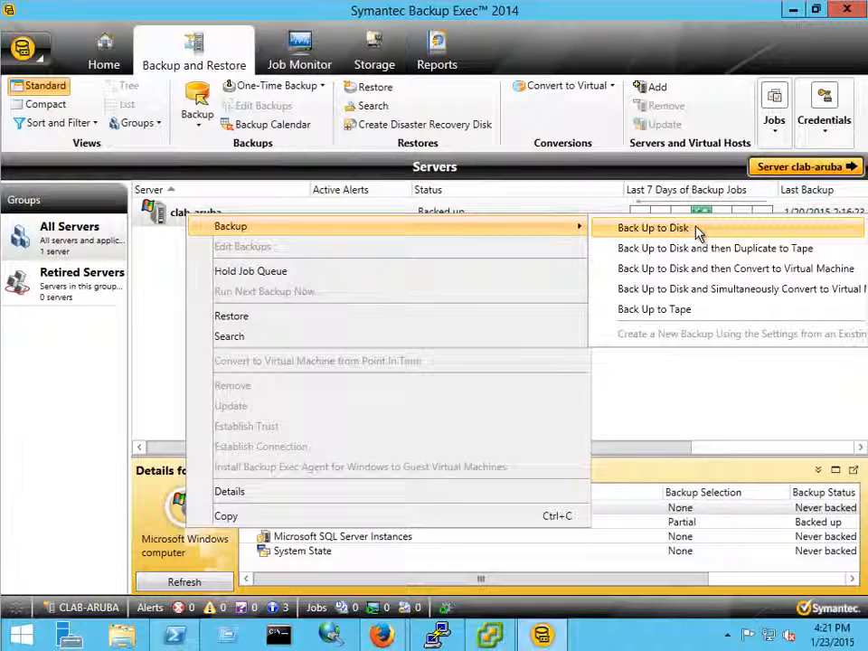
{"action": "left_click", "coordinate": [678, 310]}
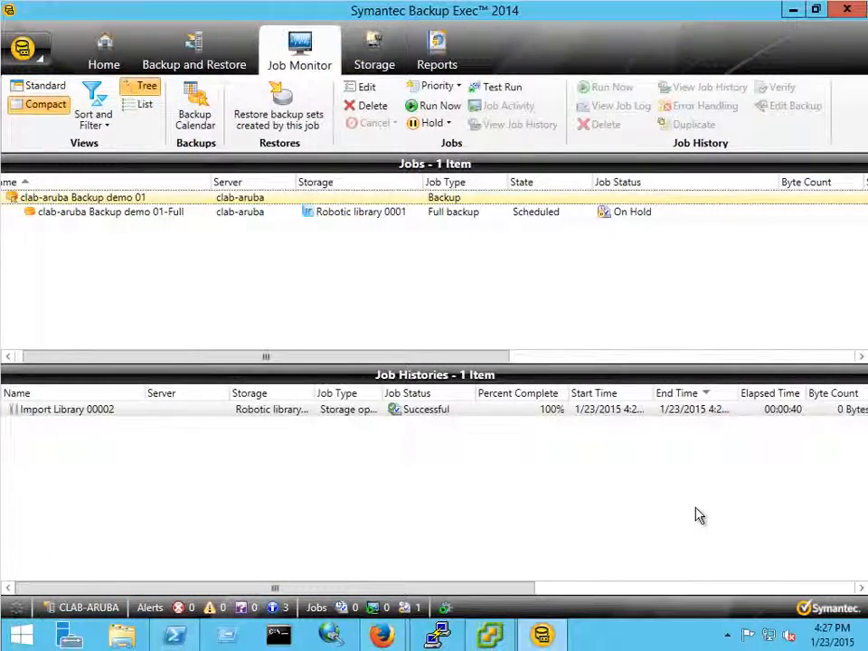
Run the held full backup job clab-aruba Backup demo 01-Full.
{"action": "left_click", "coordinate": [128, 220]}
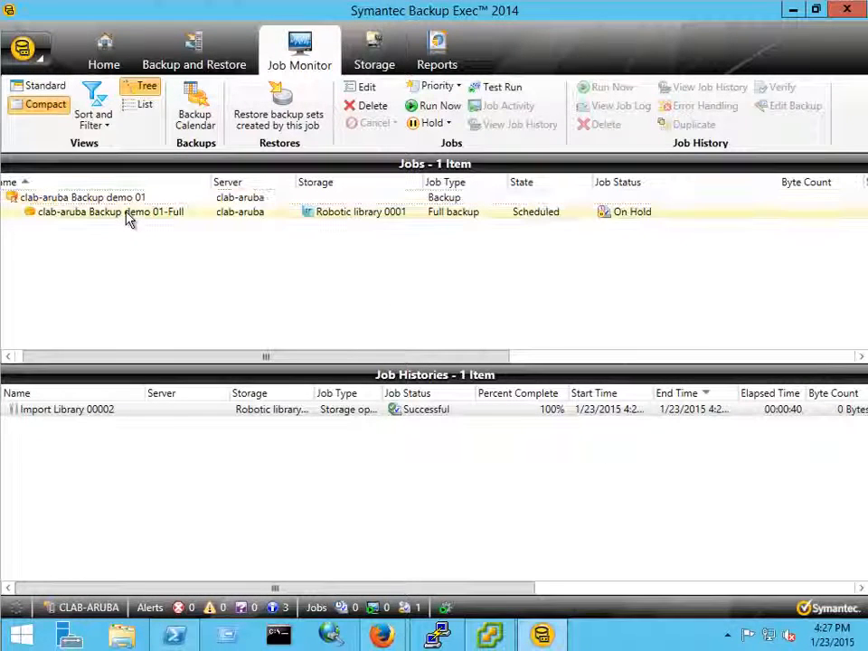
{"action": "right_click", "coordinate": [128, 220]}
{"action": "left_click", "coordinate": [179, 351]}
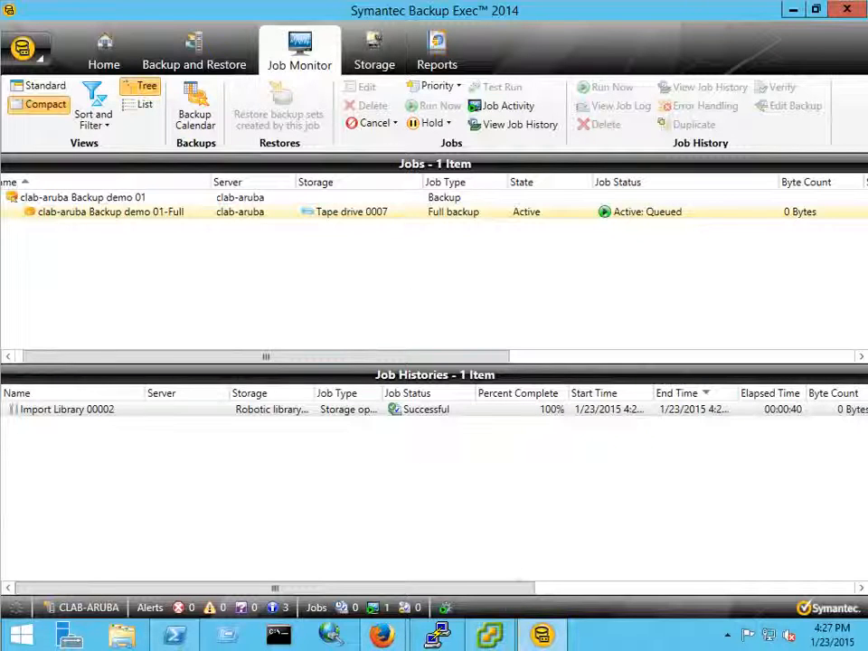
Switch to the AWS Storage Gateway console in Firefox and check the VTL-BE-DEMO gateway's upload buffer usage.
{"action": "mouse_move", "coordinate": [382, 638]}
{"action": "left_click", "coordinate": [327, 578]}
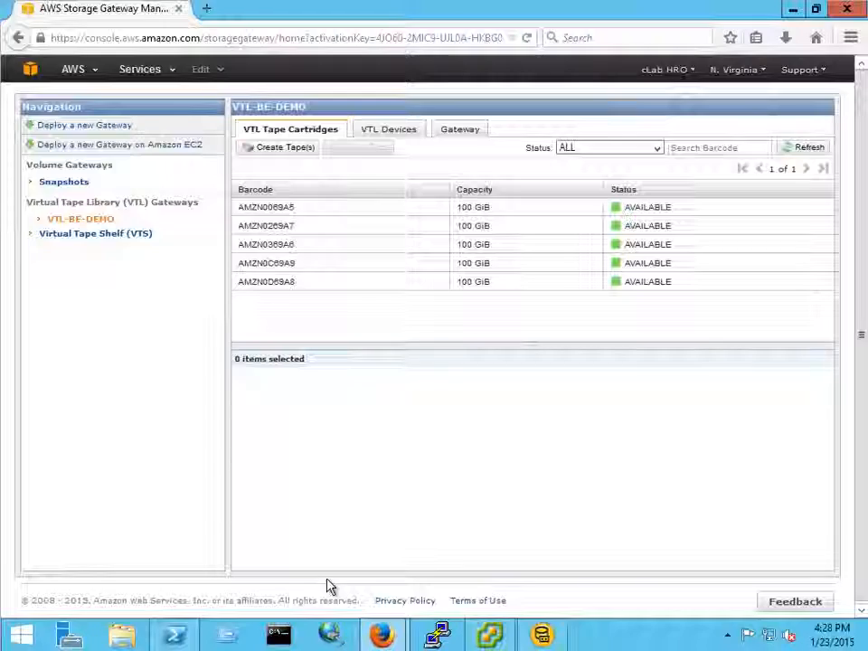
{"action": "left_click", "coordinate": [465, 132]}
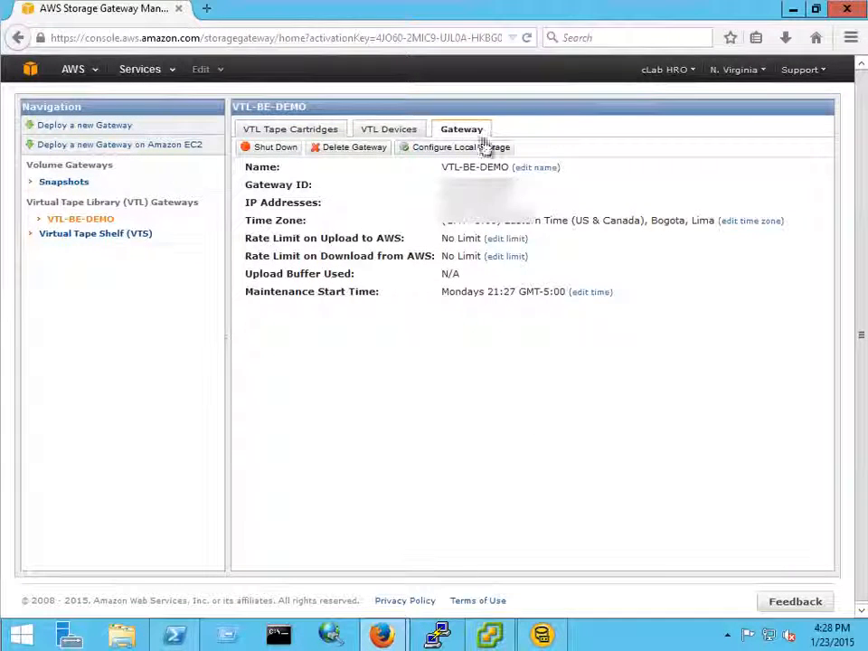
{"action": "left_click", "coordinate": [66, 222]}
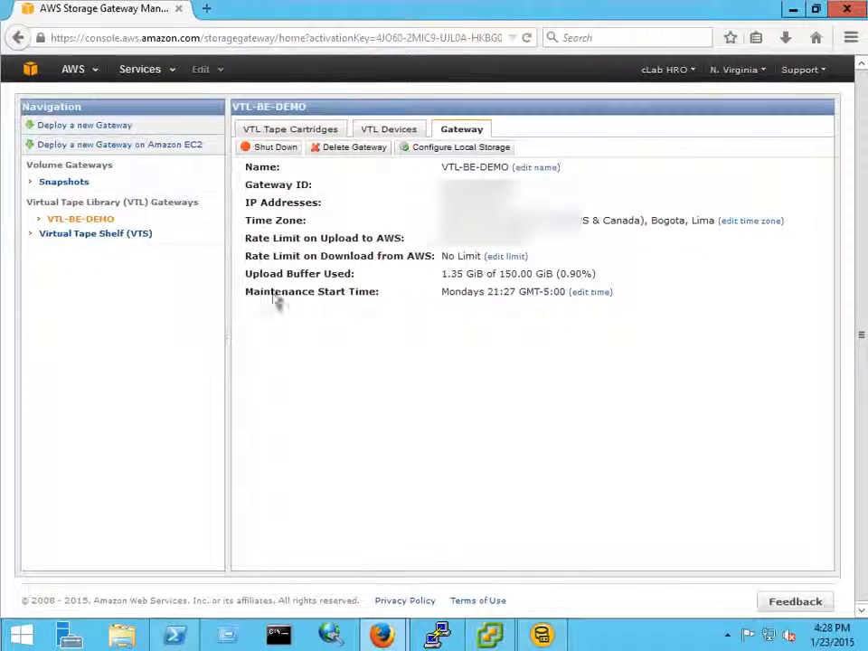
Switch back to Symantec Backup Exec and start a restore for the clab-aruba server.
{"action": "left_click", "coordinate": [541, 635]}
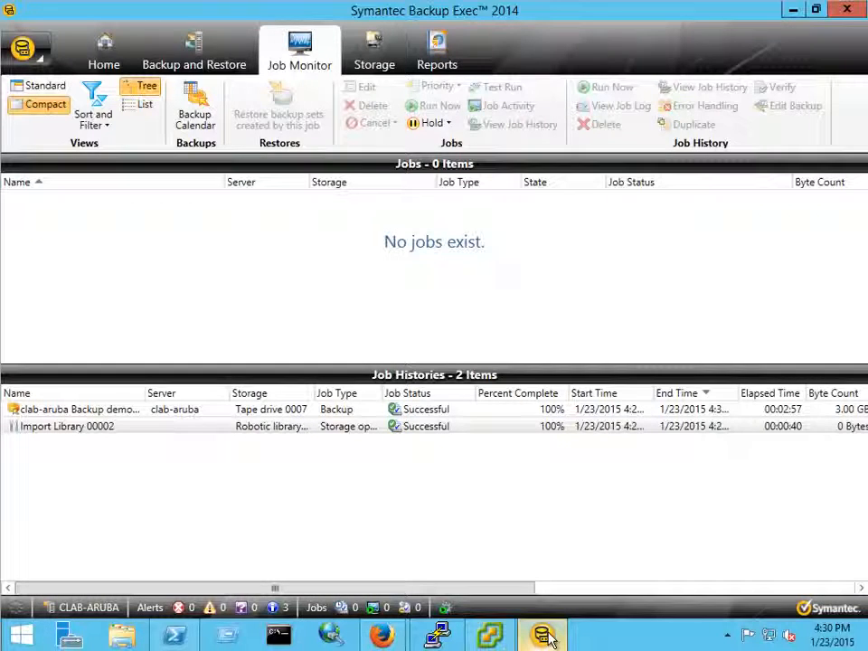
{"action": "left_click", "coordinate": [215, 49]}
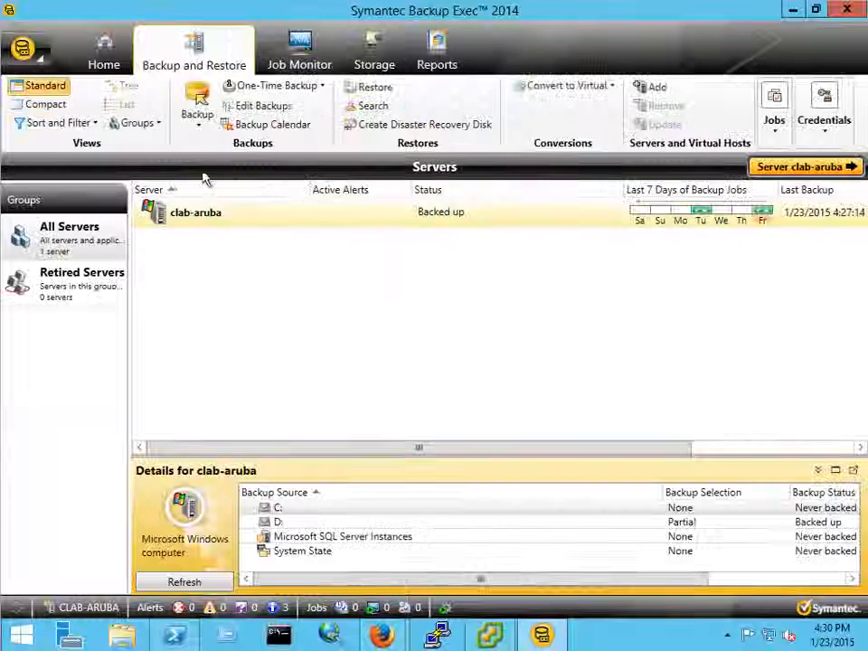
{"action": "right_click", "coordinate": [178, 213]}
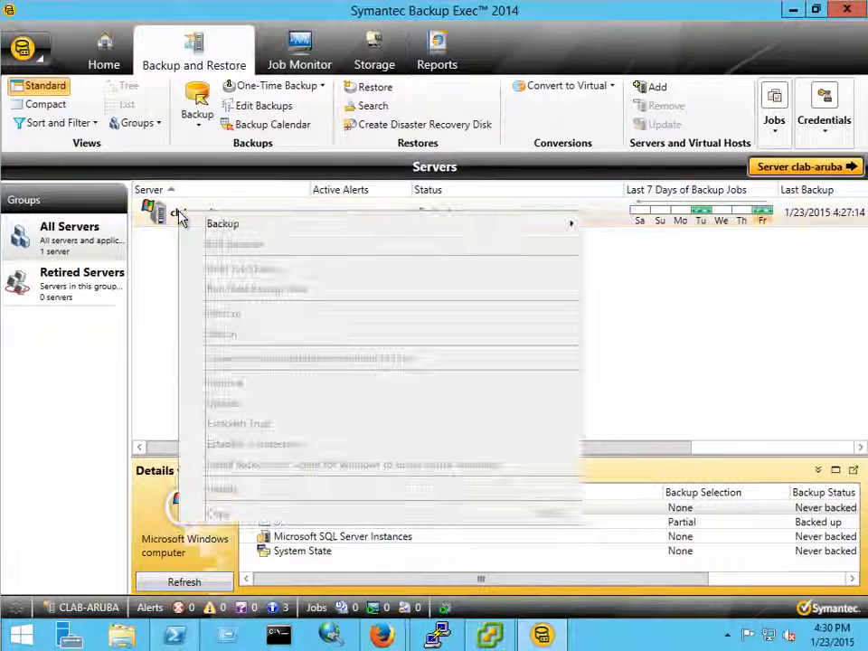
{"action": "left_click", "coordinate": [225, 314]}
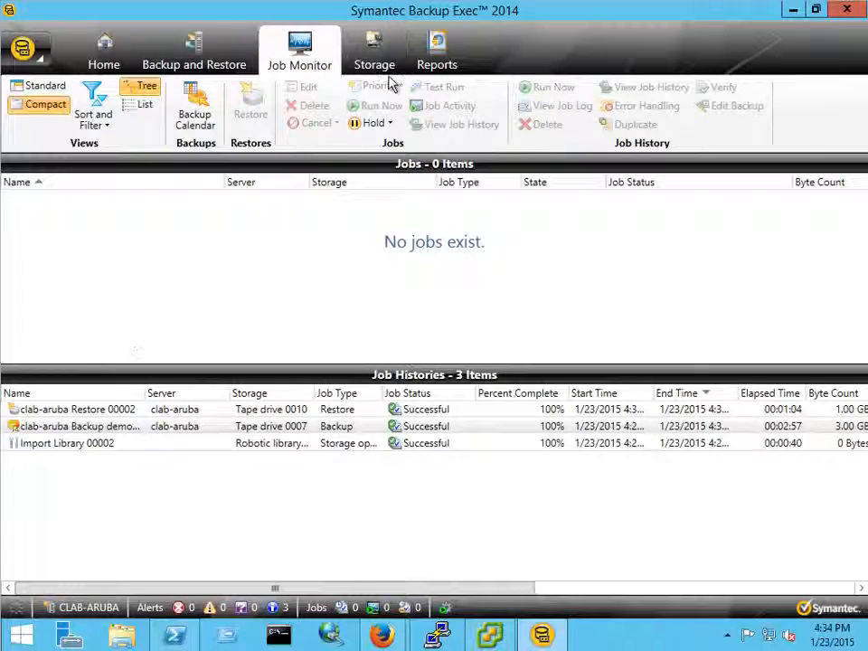
Review the tape media in the slots of Robotic library 0001 and switch to the AWS Storage Gateway console.
{"action": "left_click", "coordinate": [381, 51]}
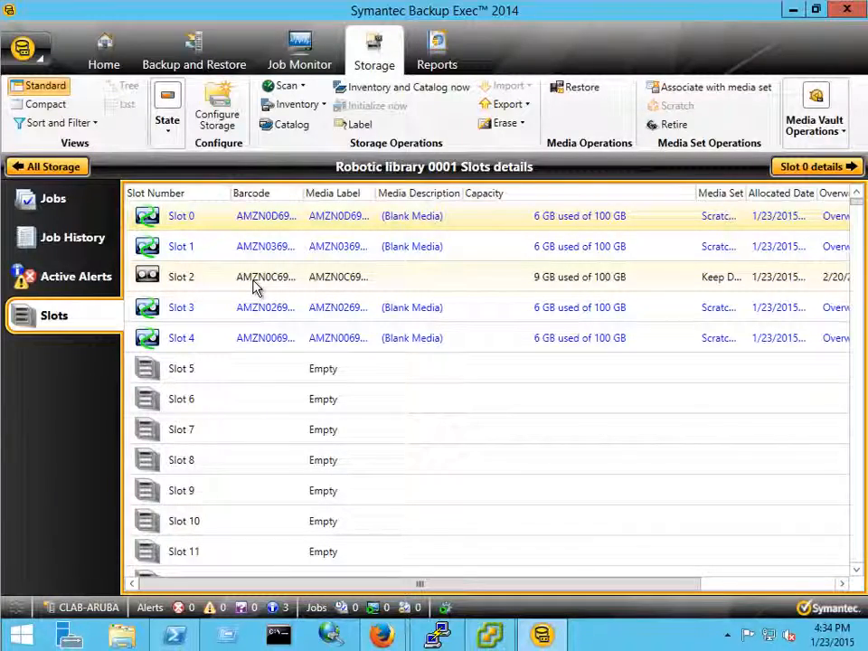
{"action": "mouse_move", "coordinate": [382, 635]}
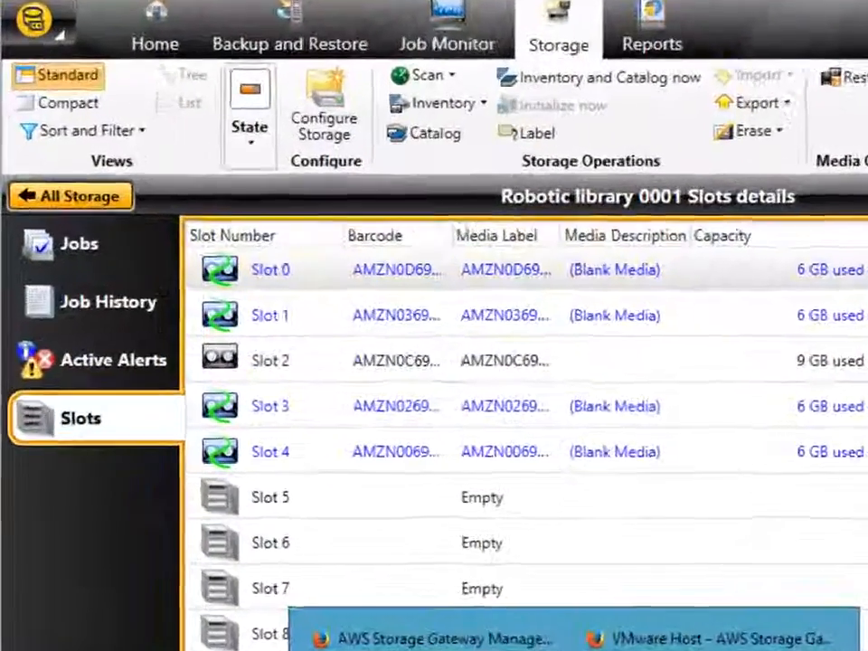
{"action": "left_click", "coordinate": [434, 638]}
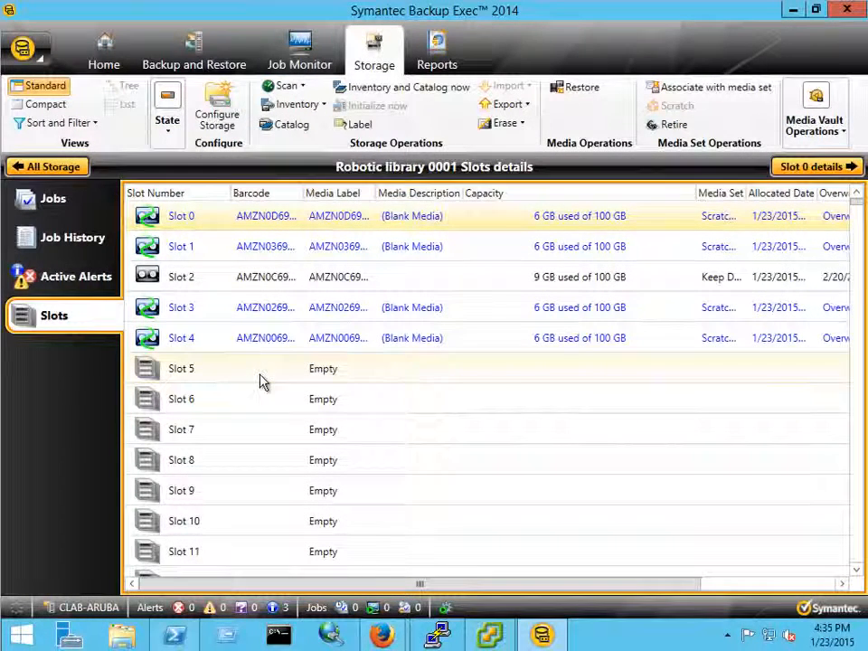
Export the media from Slot 2 of Robotic library 0001 and acknowledge the media removal request.
{"action": "left_click", "coordinate": [235, 282]}
{"action": "right_click", "coordinate": [236, 283]}
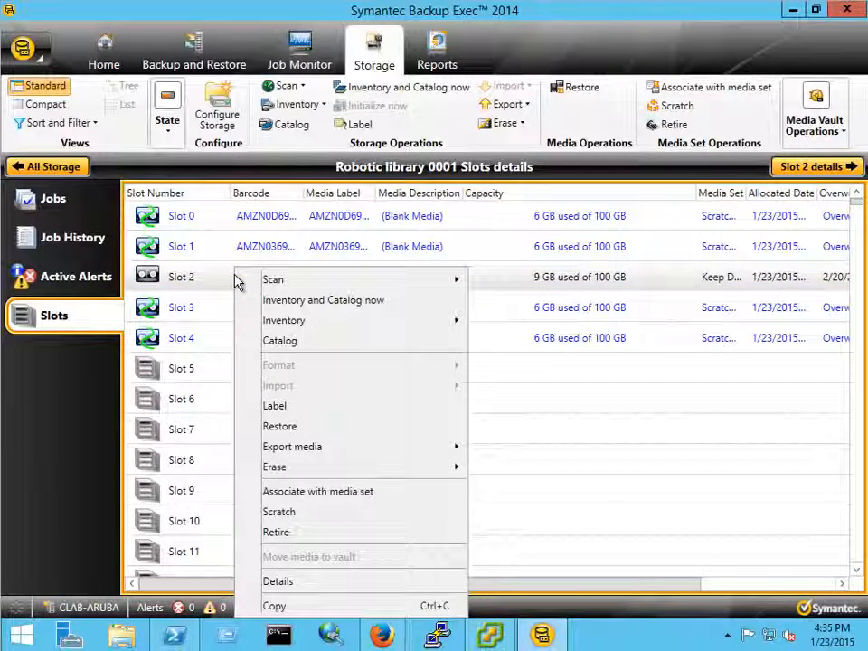
{"action": "mouse_move", "coordinate": [317, 468]}
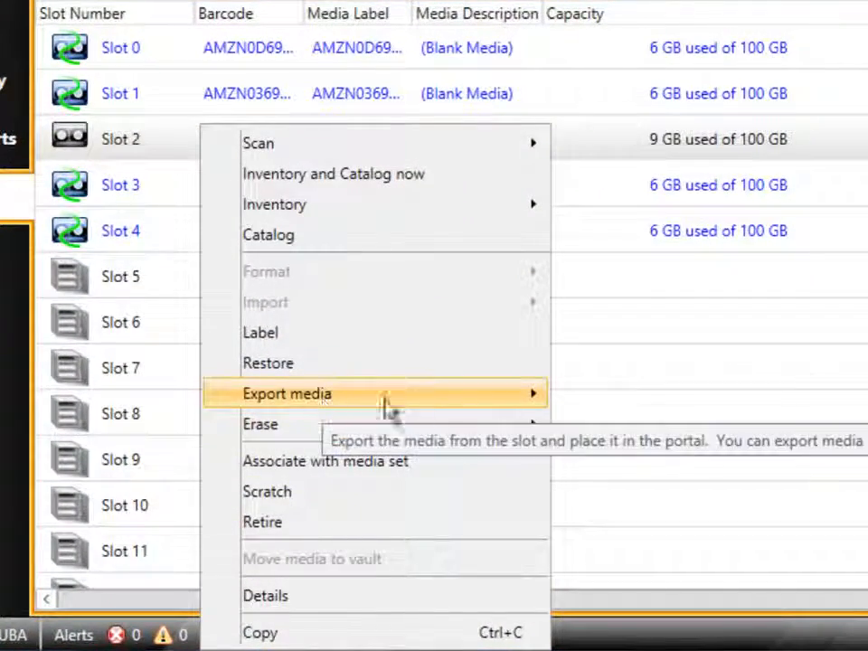
{"action": "mouse_move", "coordinate": [387, 407]}
{"action": "left_click", "coordinate": [612, 397]}
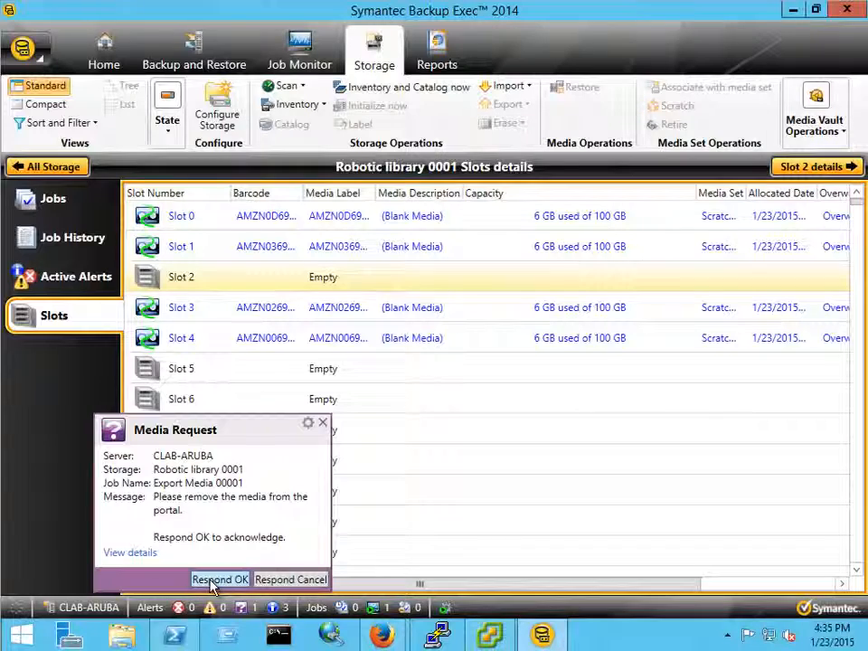
{"action": "left_click", "coordinate": [215, 579]}
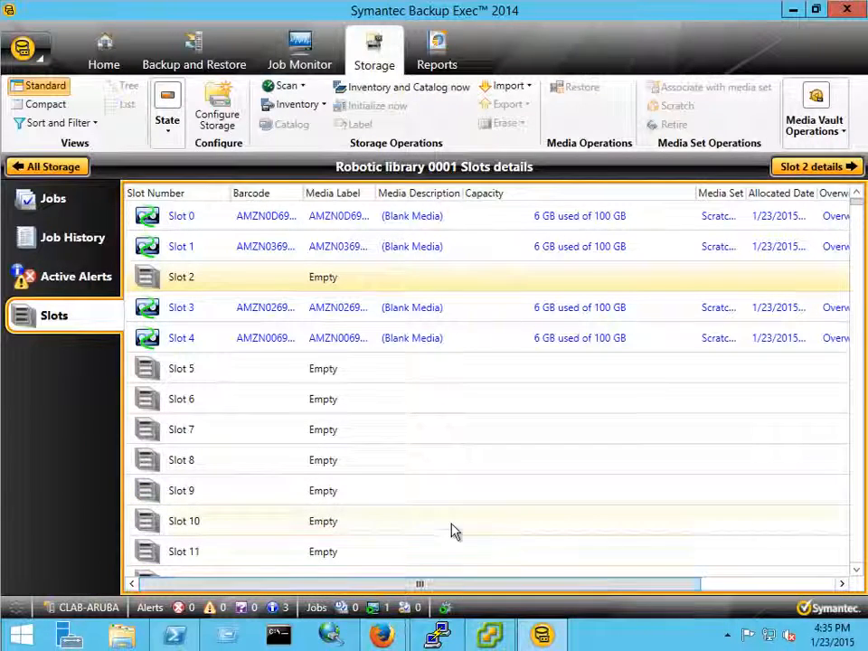
Switch to the AWS Storage Gateway console and view the status of VTL-BE-DEMO's virtual tape cartridges.
{"action": "mouse_move", "coordinate": [385, 637]}
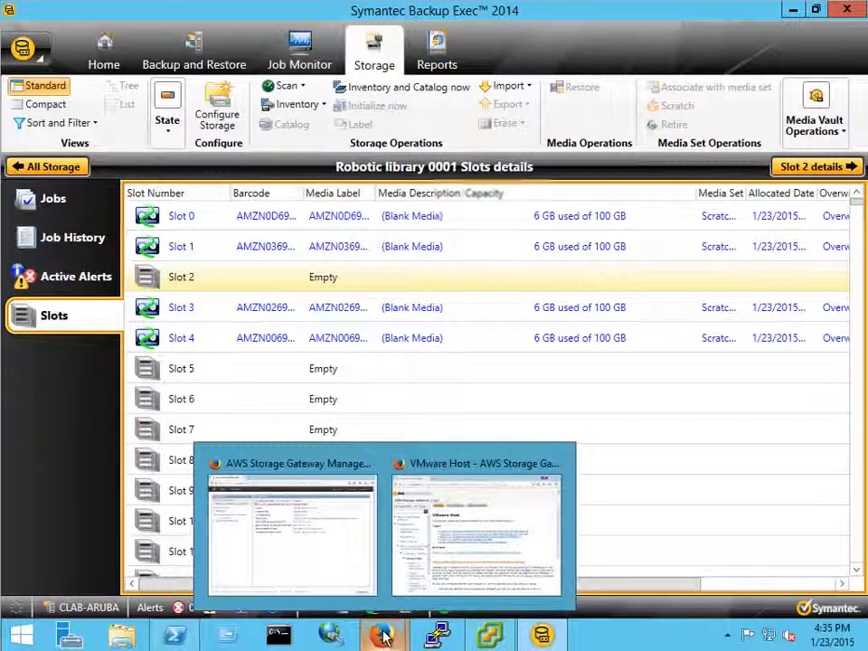
{"action": "left_click", "coordinate": [310, 573]}
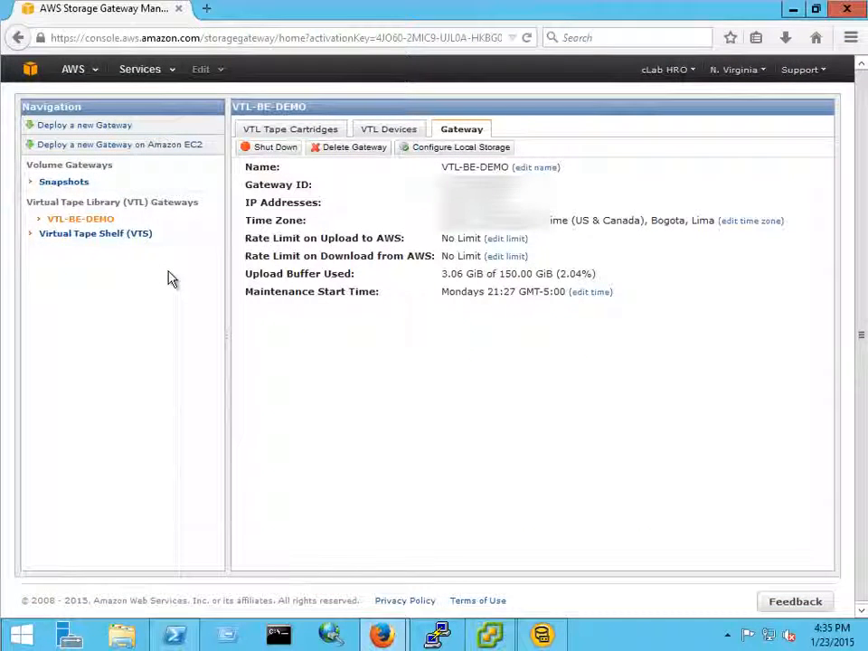
{"action": "left_click", "coordinate": [288, 131]}
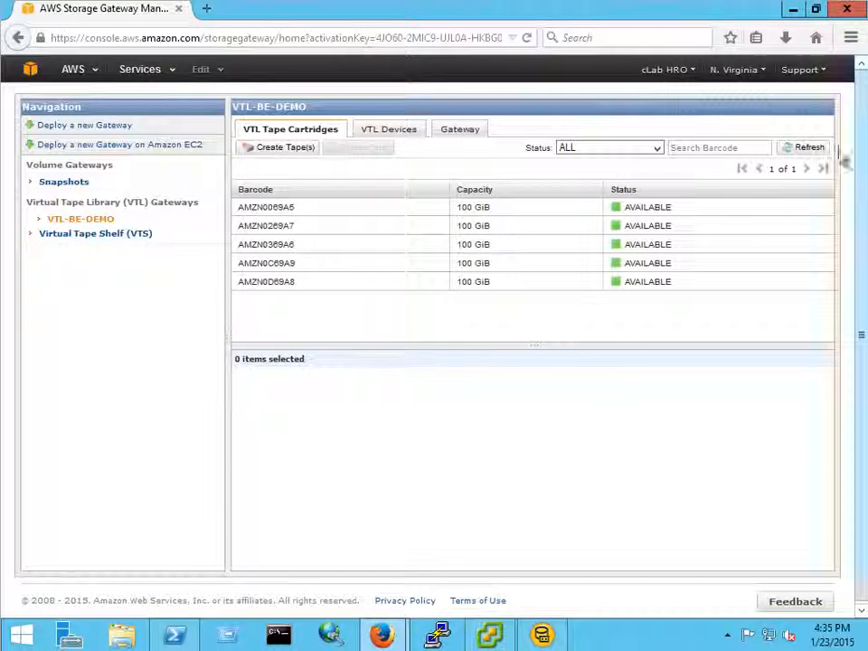
Refresh VTL-BE-DEMO's tape cartridge statuses, and switch to Symantec Backup Exec to show all storage.
{"action": "left_click", "coordinate": [792, 152]}
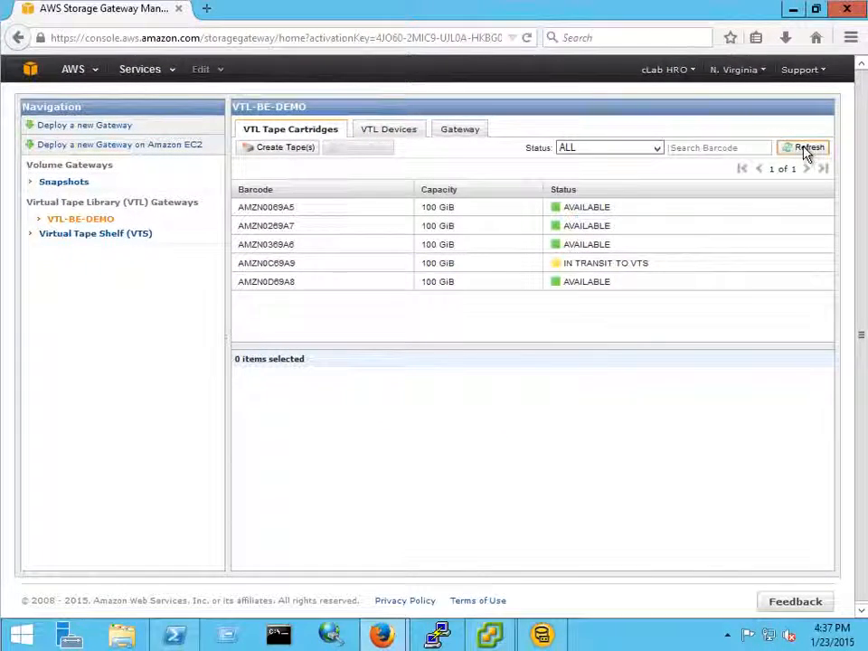
{"action": "left_click", "coordinate": [543, 634]}
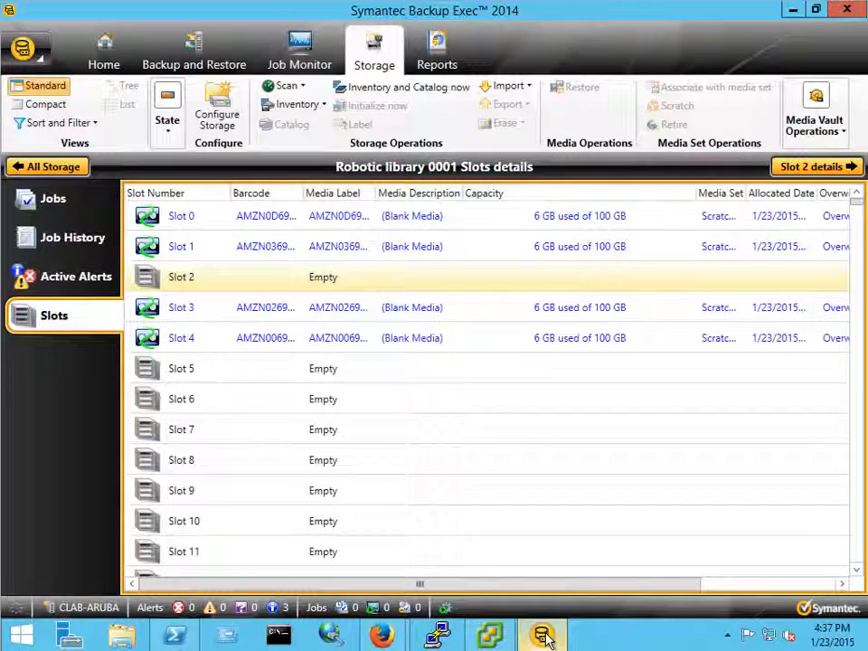
{"action": "left_click", "coordinate": [45, 168]}
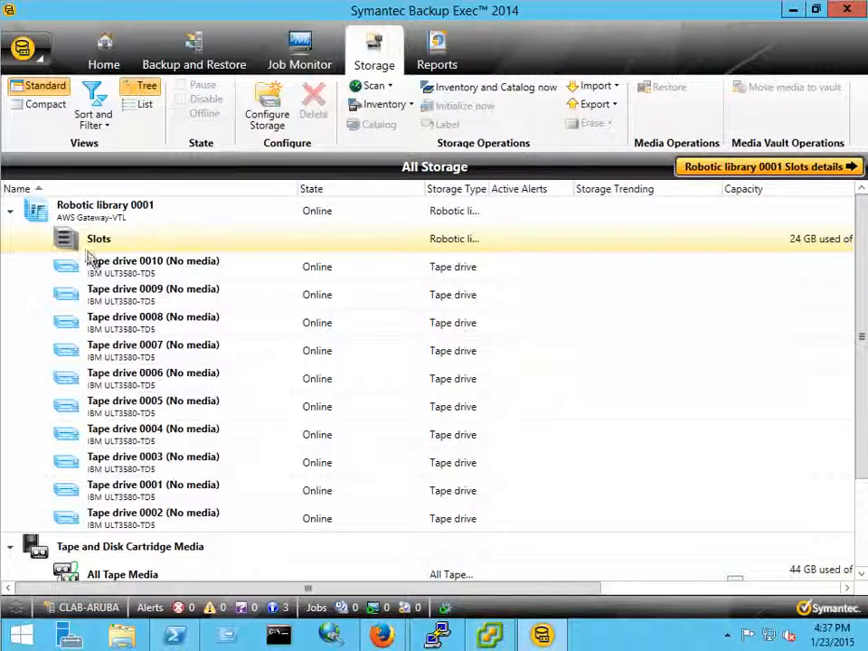
Disable the nine tape drives from Tape drive 0009 down to Tape drive 0002, leaving out Tape drive 0010.
{"action": "left_click", "coordinate": [118, 306]}
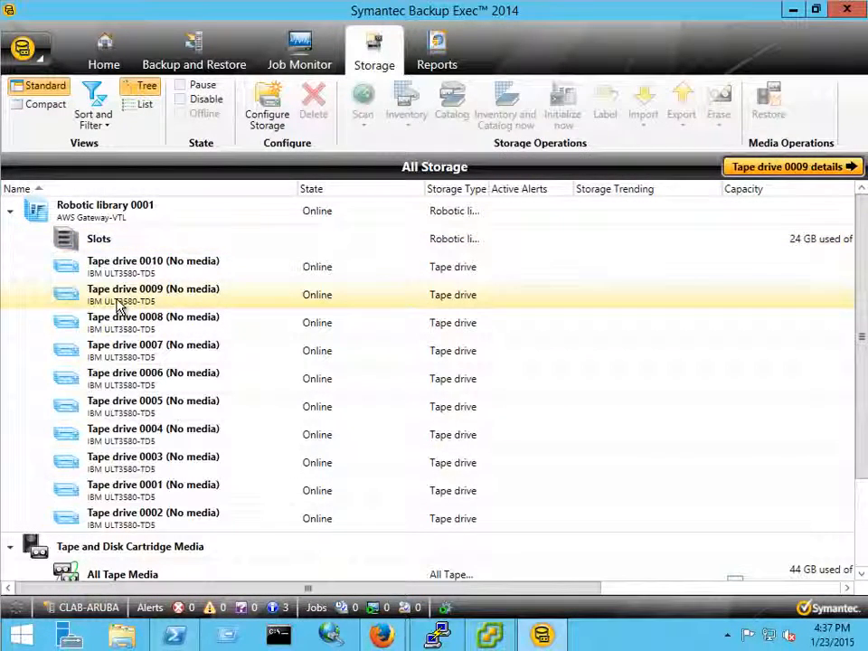
{"action": "key", "text": "shift+Down"}
{"action": "key", "text": "shift+Down"}
{"action": "key", "text": "shift+Down"}
{"action": "key", "text": "shift+Down"}
{"action": "key", "text": "shift+Down"}
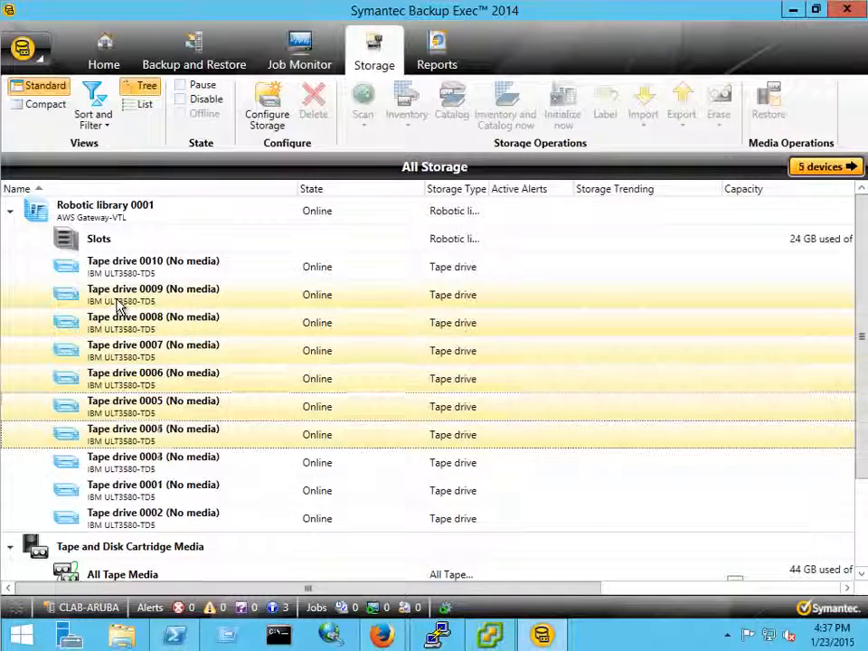
{"action": "key", "text": "shift+Down"}
{"action": "key", "text": "shift+Down"}
{"action": "key", "text": "shift+Down"}
{"action": "key", "text": "shift+Down"}
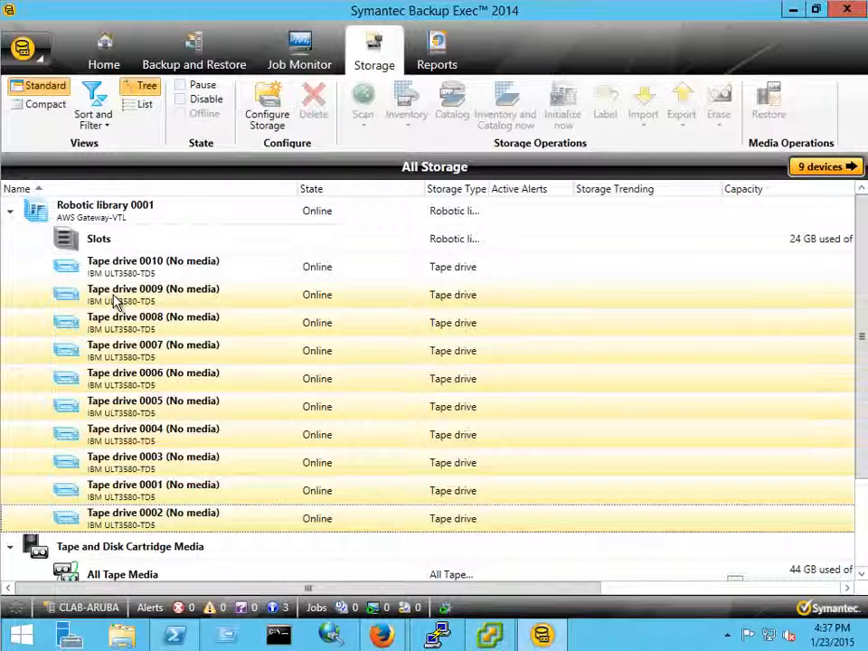
{"action": "right_click", "coordinate": [115, 303]}
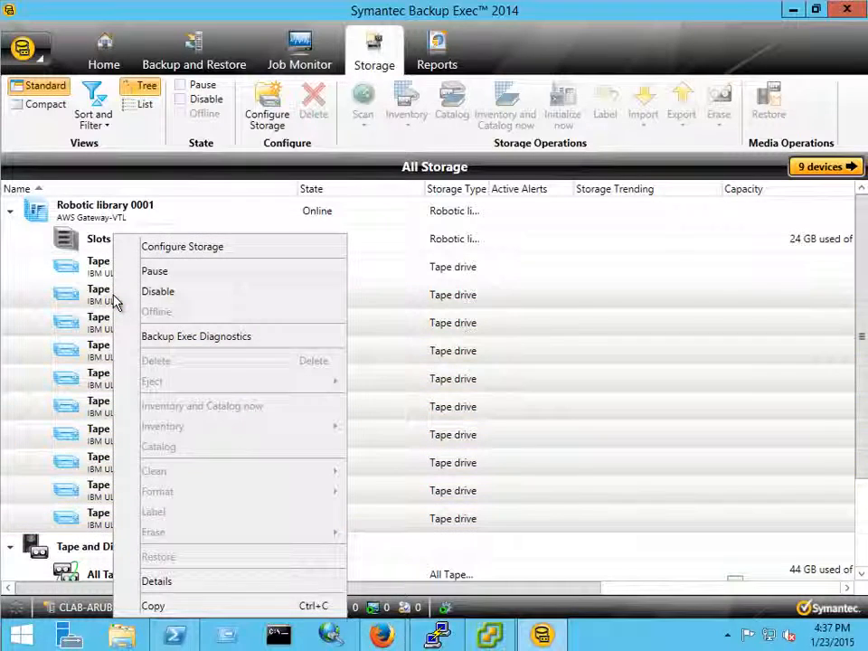
{"action": "left_click", "coordinate": [178, 301]}
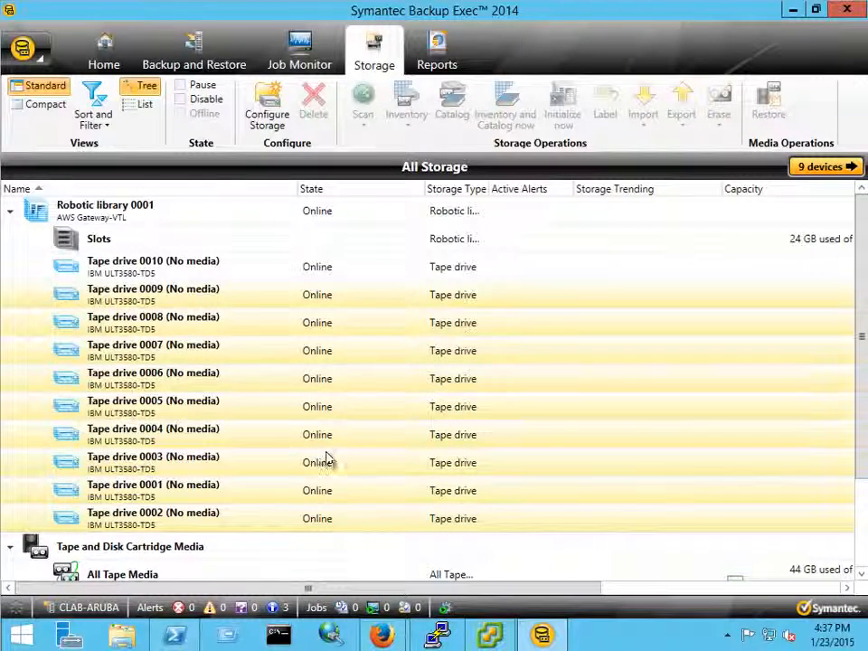
{"action": "left_click", "coordinate": [111, 273]}
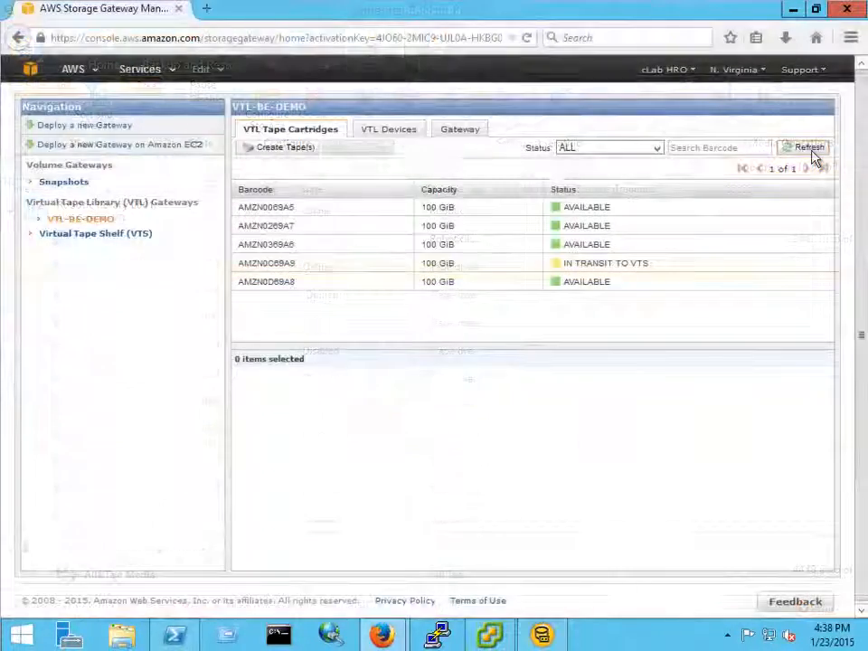
View the Virtual Tape Shelf (VTS) in the AWS console, and return to Symantec Backup Exec to open Robotic library 0001's slots.
{"action": "left_click", "coordinate": [73, 236]}
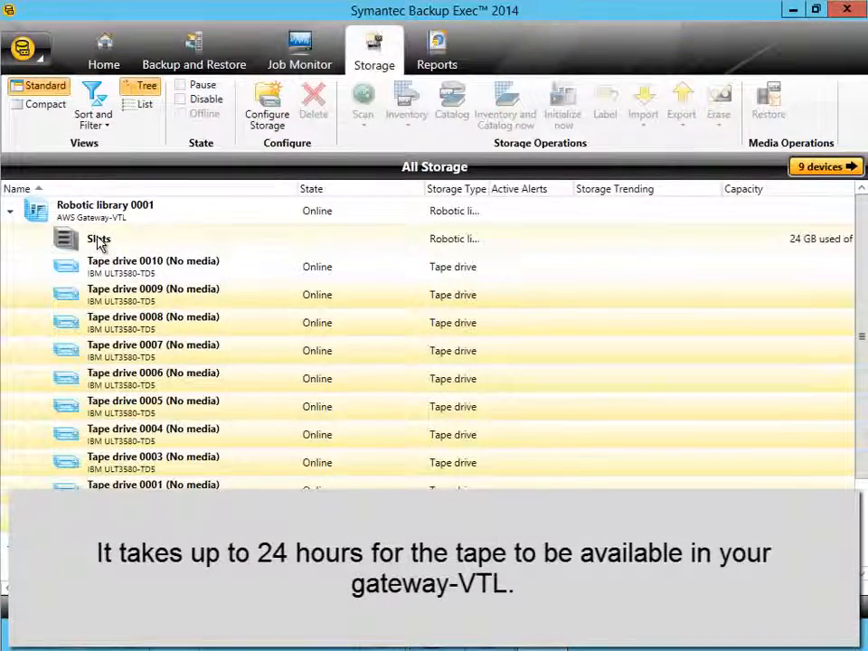
{"action": "double_click", "coordinate": [98, 243]}
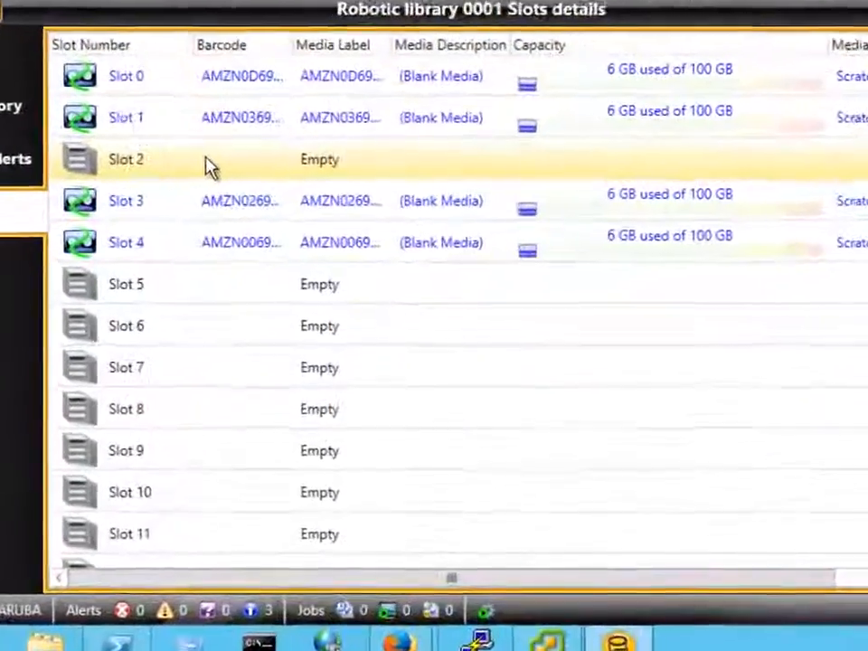
Look at the media import options for the empty Slot 2, and view the job histories in the Job Monitor.
{"action": "right_click", "coordinate": [239, 274]}
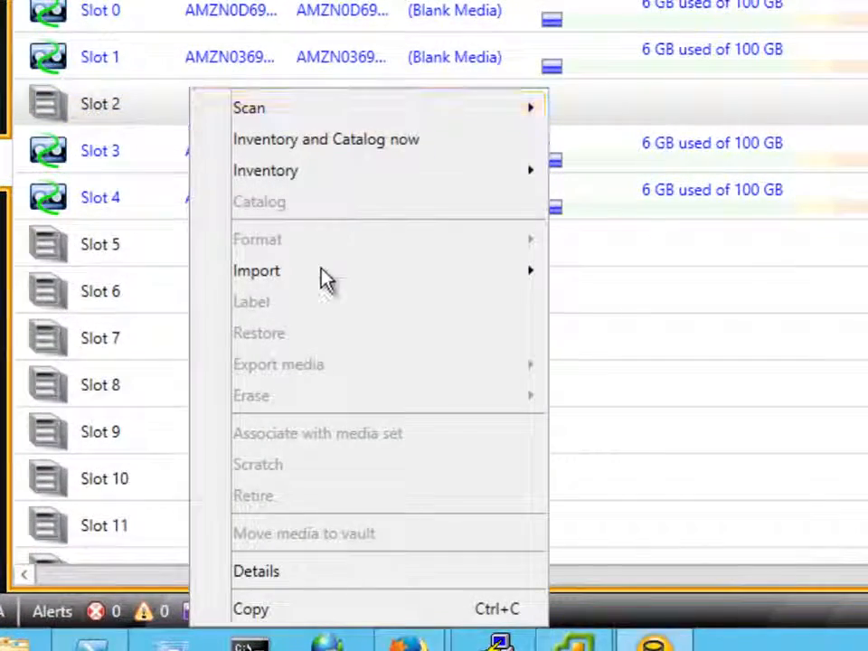
{"action": "mouse_move", "coordinate": [469, 292]}
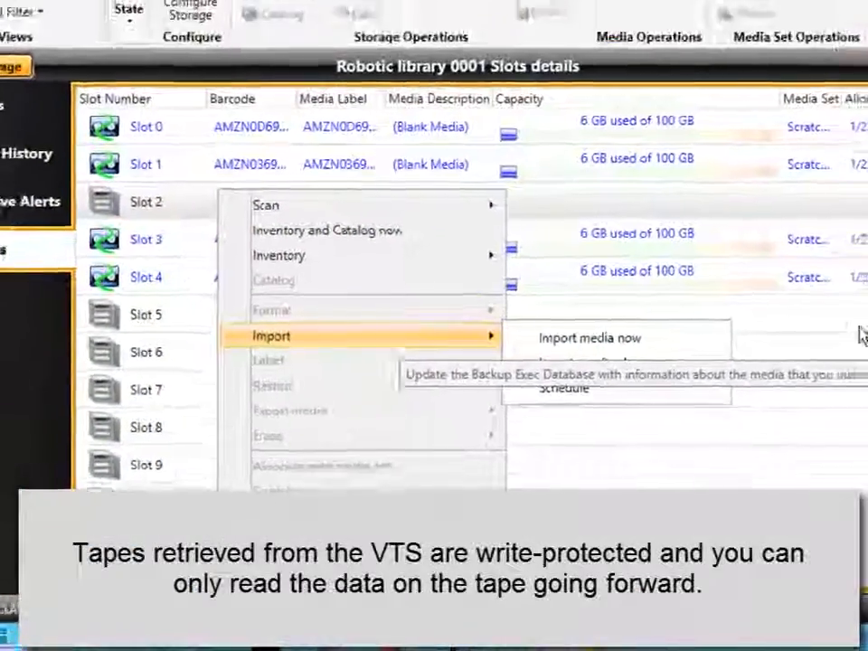
{"action": "left_click", "coordinate": [854, 246]}
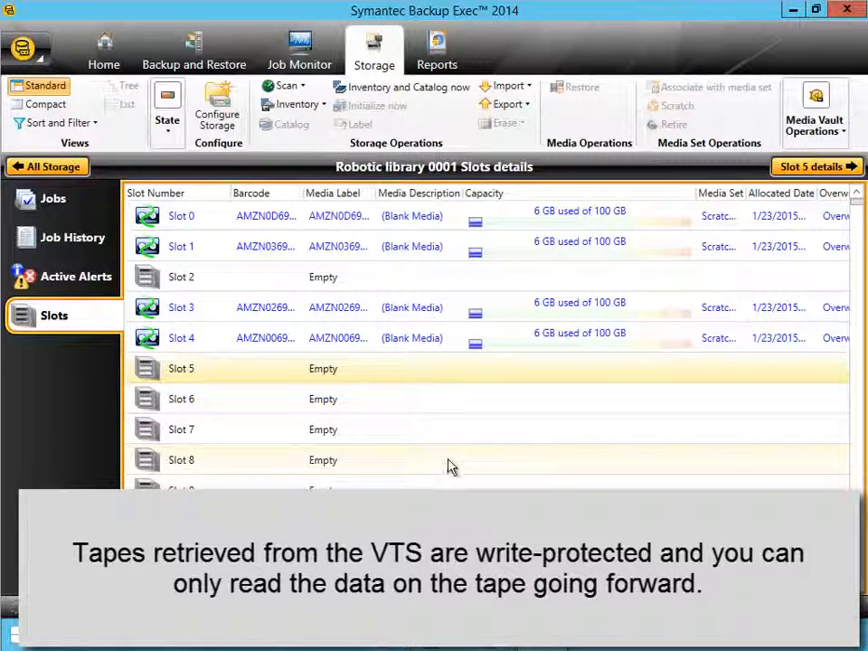
{"action": "left_click", "coordinate": [298, 54]}
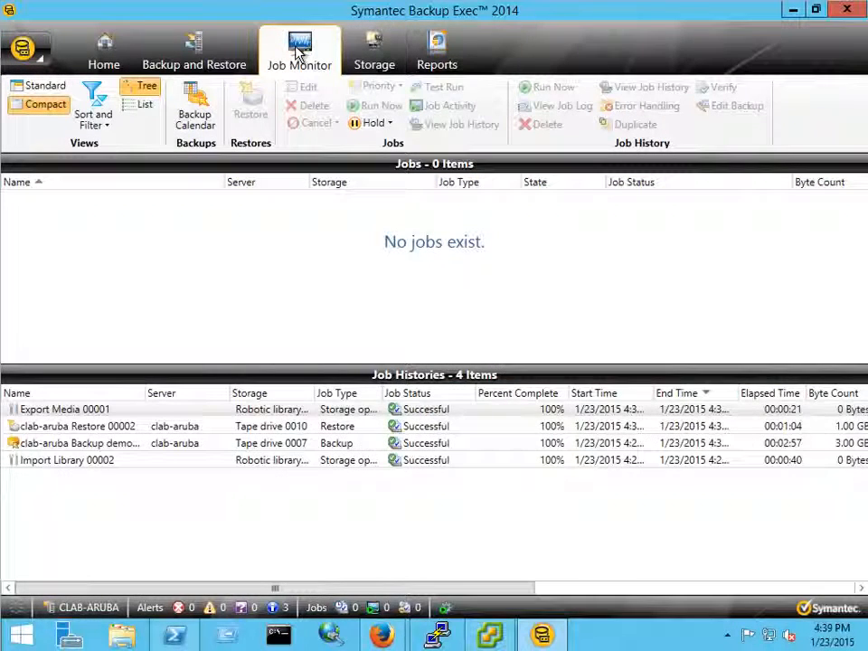